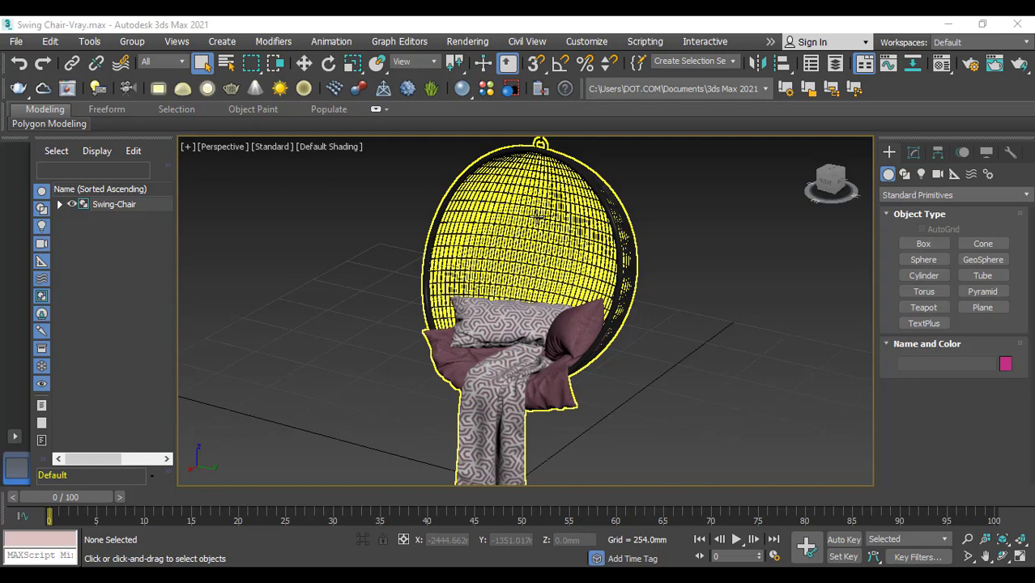
# Review the MAX.vray tool settings and DefaultUI scheme in the Custom Defaults Switcher, leaving without applying anything.
pyautogui.click(525, 247)
pyautogui.click(524, 247)
pyautogui.click(586, 42)
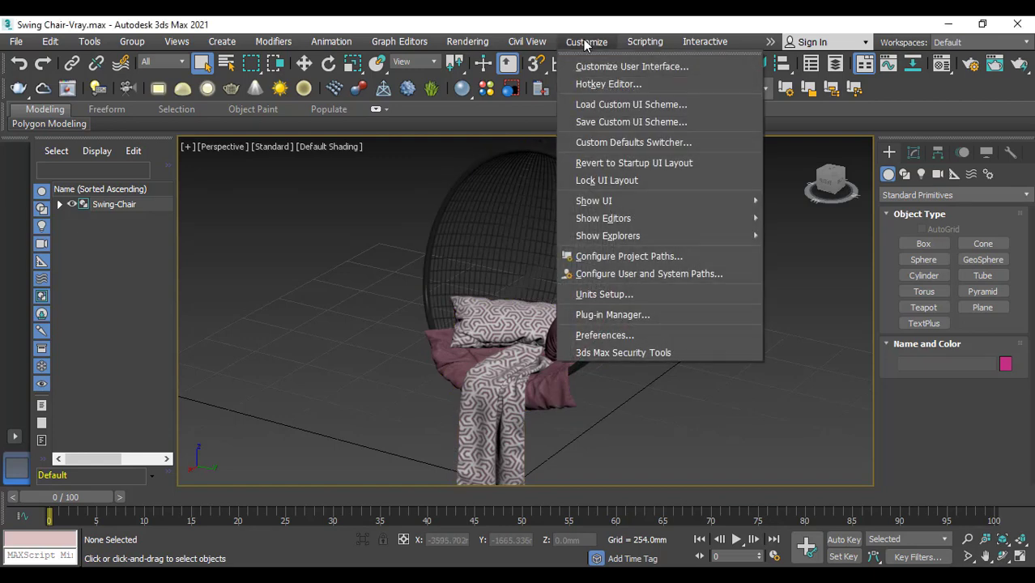
pyautogui.click(629, 143)
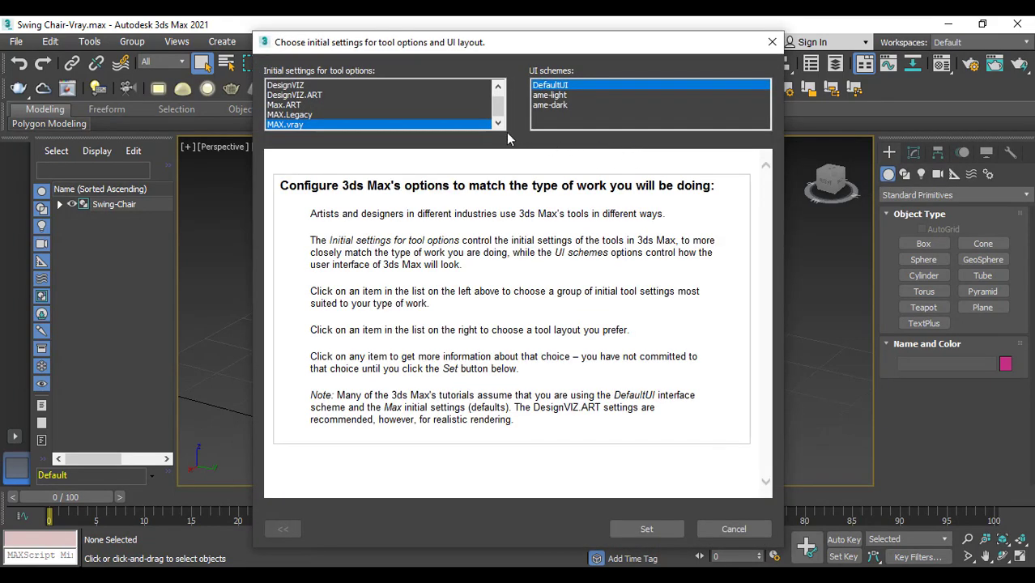
pyautogui.scroll(1, 499, 111)
pyautogui.scroll(-1, 498, 111)
pyautogui.click(386, 125)
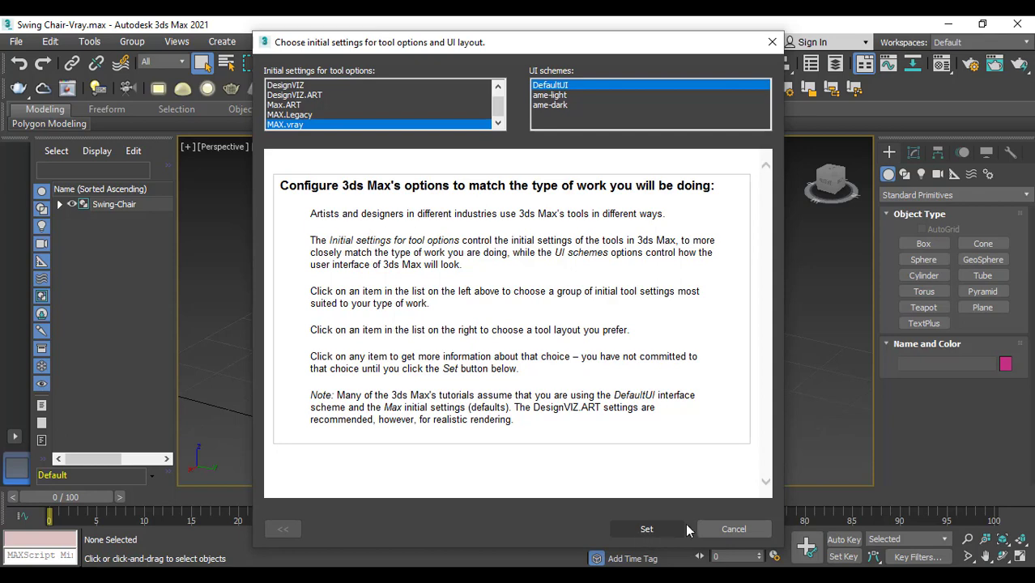
pyautogui.click(738, 530)
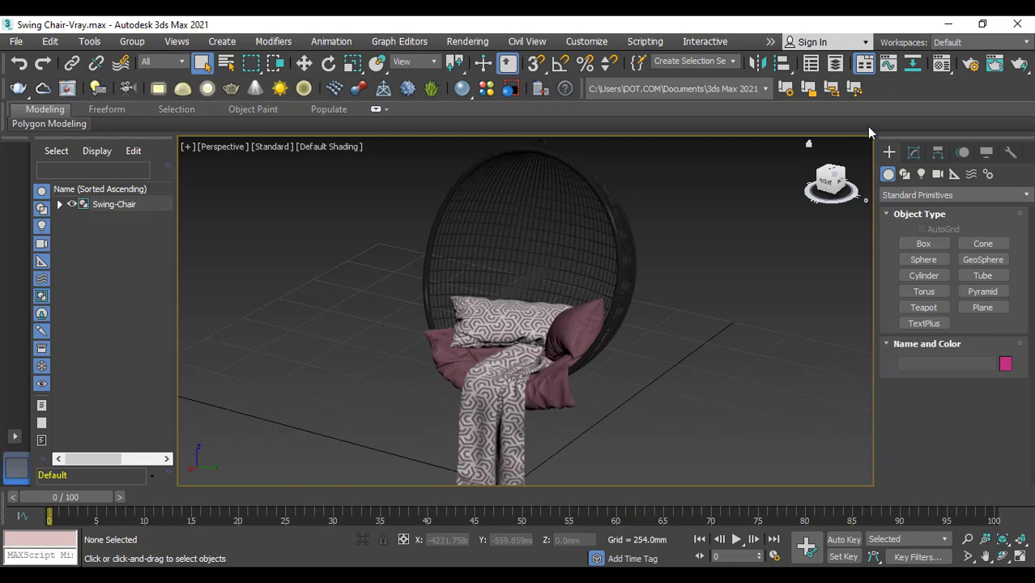
# Check the V-Ray renderer in Render Setup and run a test render of the unlit chair, cancelling it and closing its windows.
pyautogui.click(971, 68)
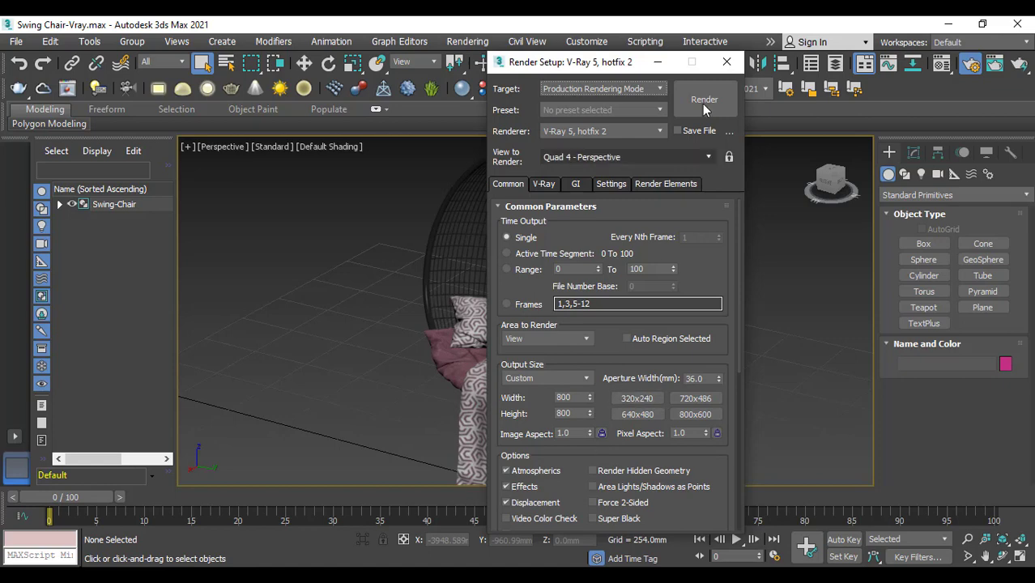
pyautogui.click(724, 68)
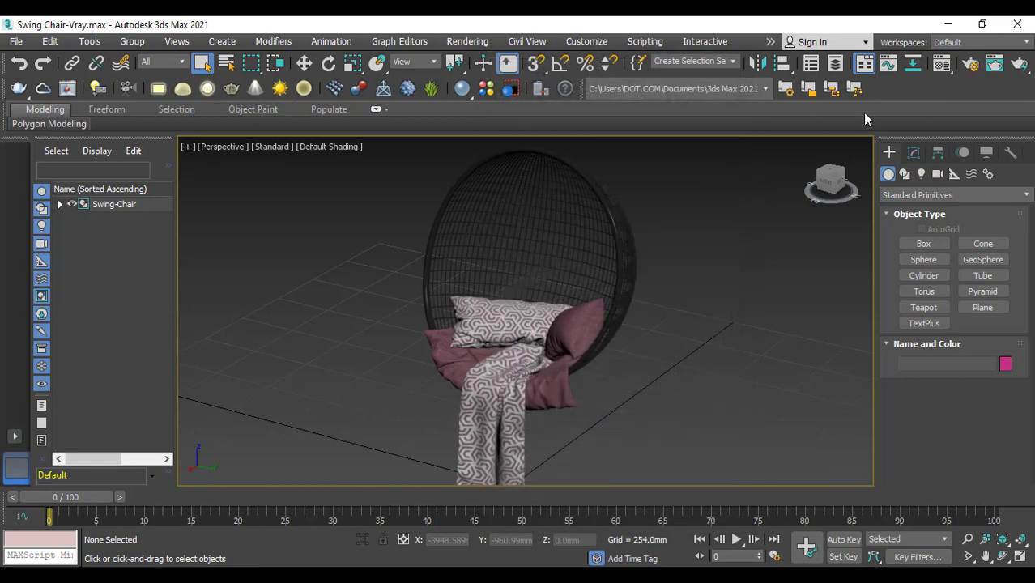
pyautogui.click(1022, 68)
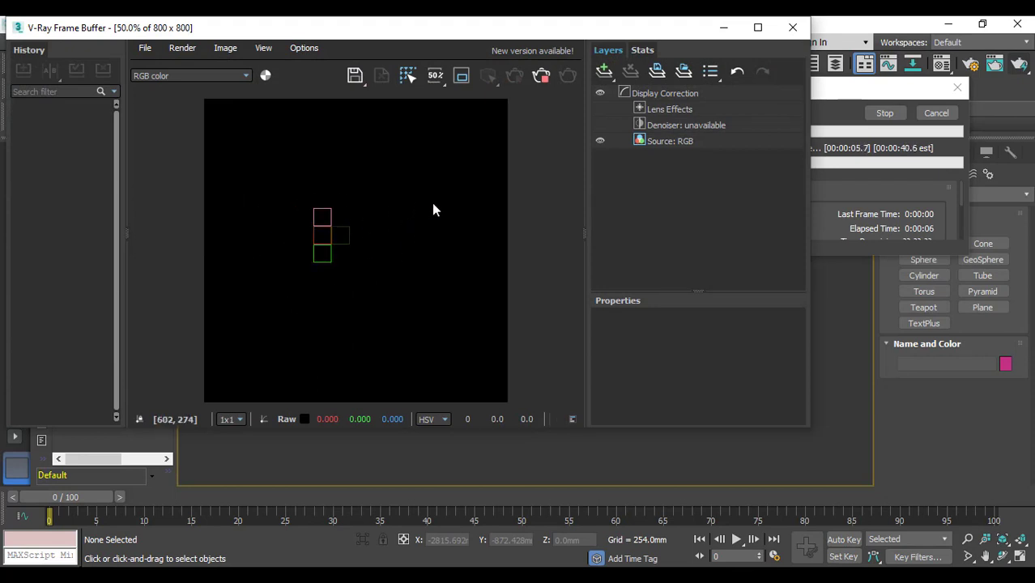
pyautogui.click(792, 30)
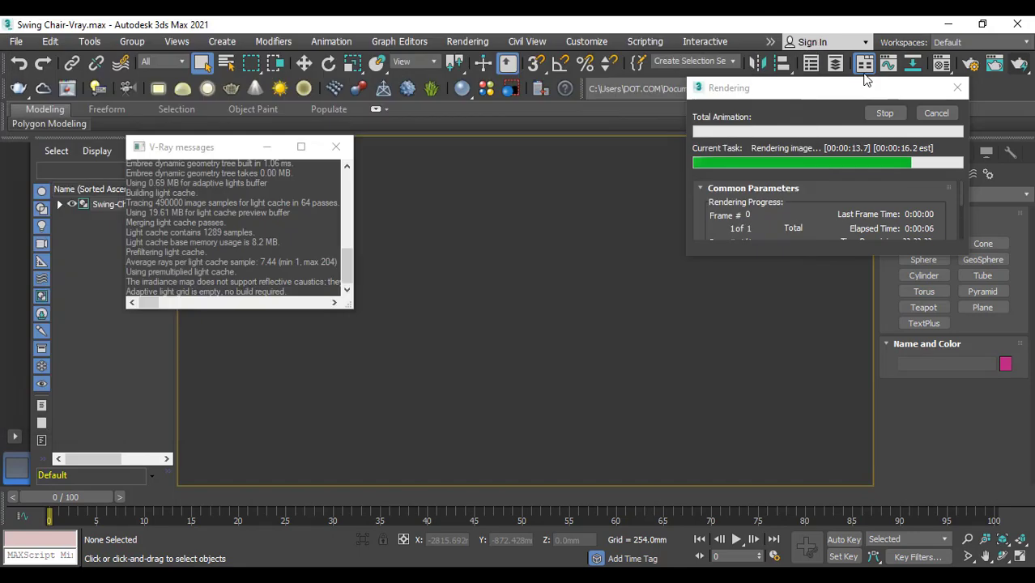
pyautogui.click(957, 89)
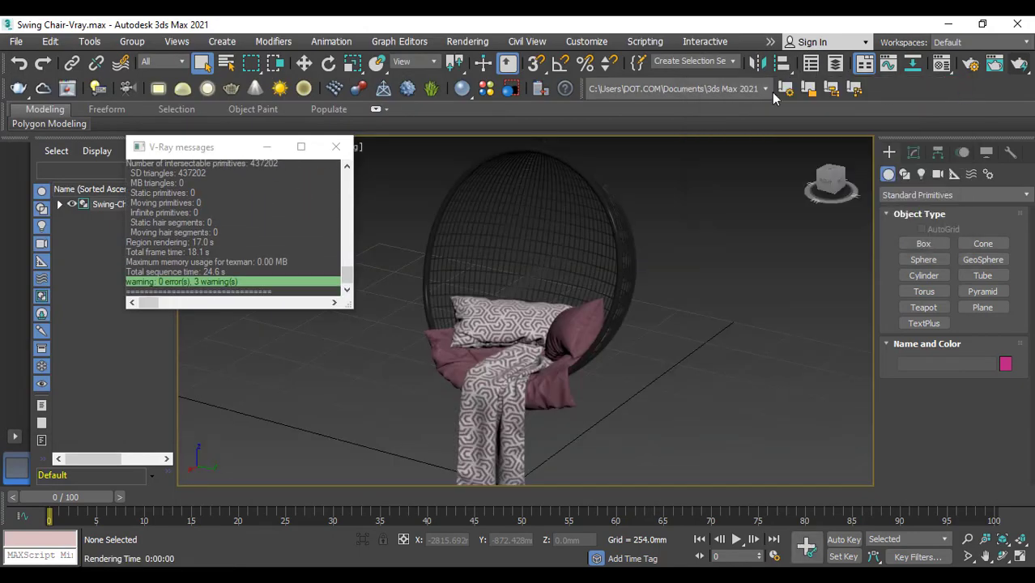
pyautogui.click(336, 147)
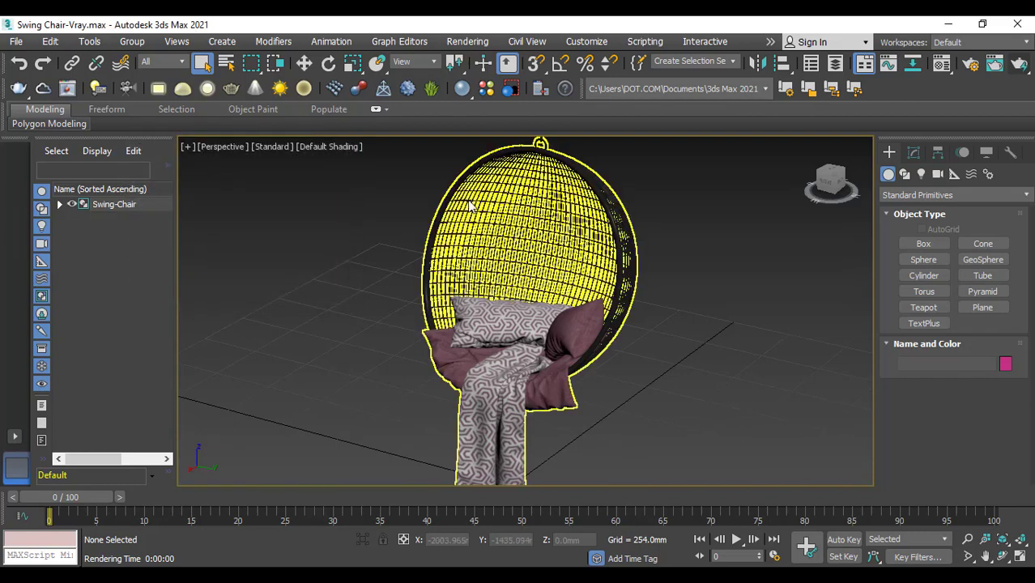
# Place a VRayPlane on the ground beside the swing chair and move it horizontally in the Front view to about X 12 mm.
pyautogui.click(383, 89)
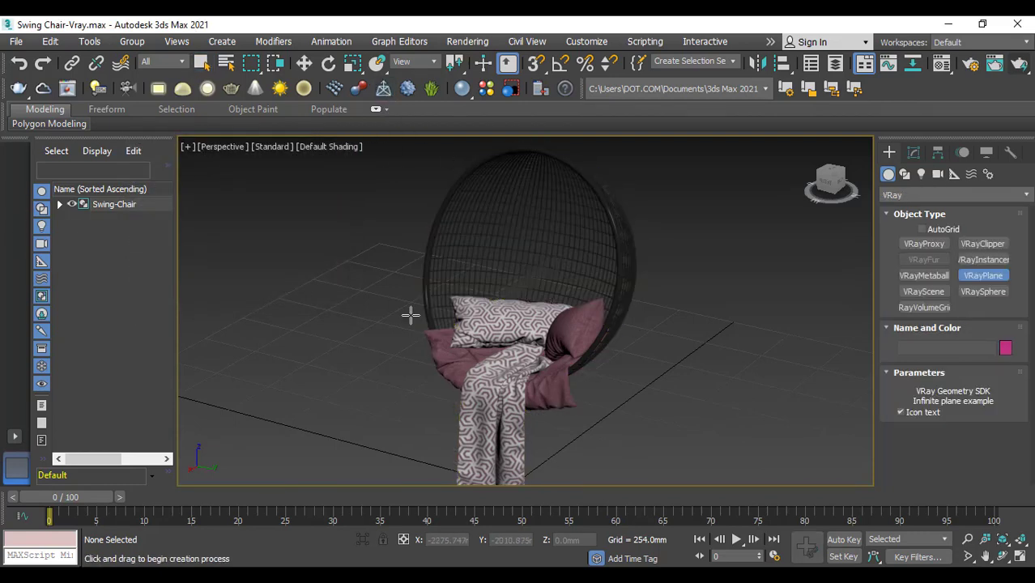
pyautogui.click(437, 396)
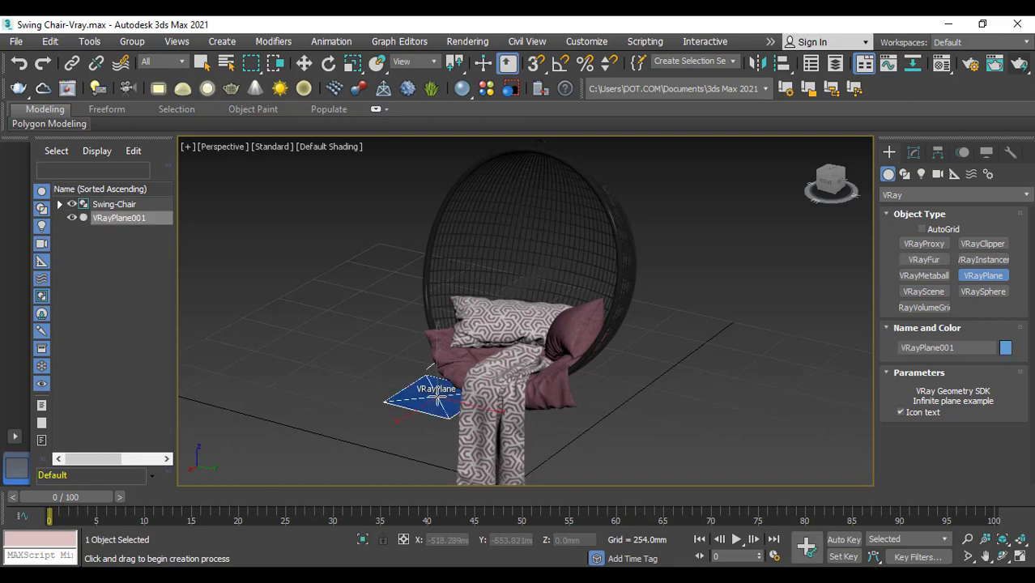
pyautogui.press('f')
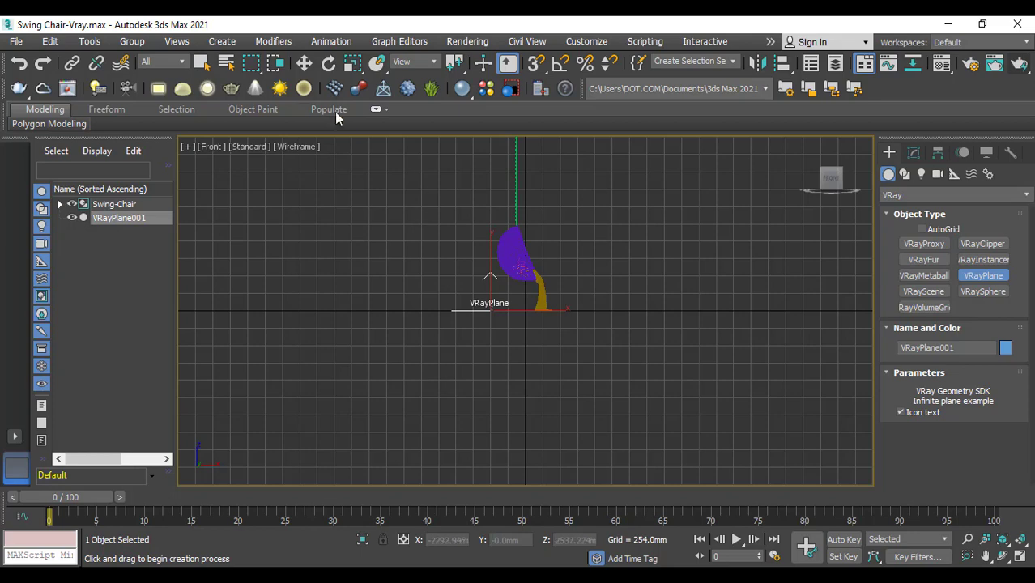
pyautogui.click(304, 64)
pyautogui.scroll(5, 526, 303)
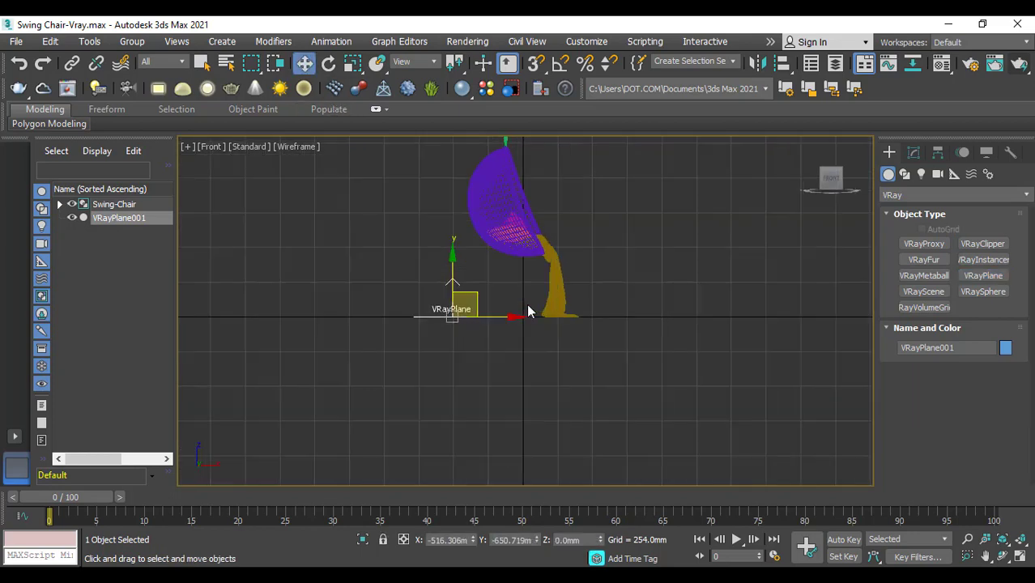
pyautogui.moveTo(434, 328); pyautogui.dragTo(616, 353)
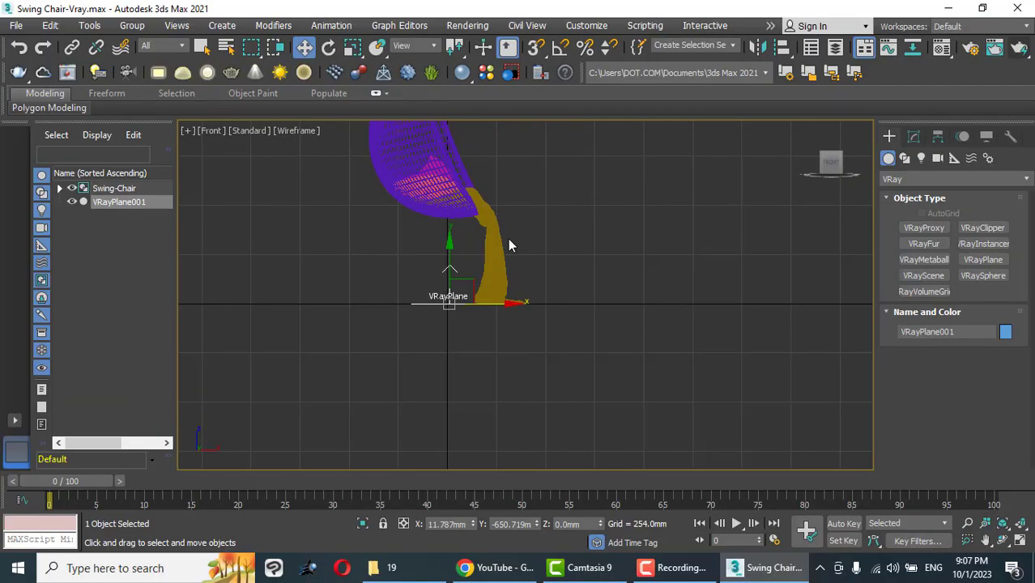
pyautogui.press('p')
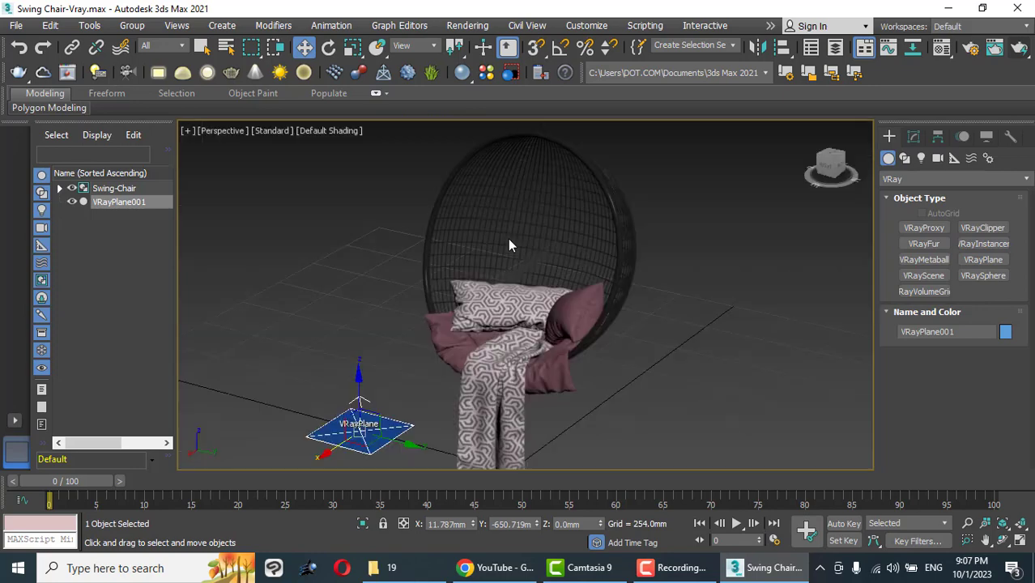
# Create a plane-type VRayLight around the chair in the Top view, about 2132 mm long and 2199 mm wide.
pyautogui.click(921, 158)
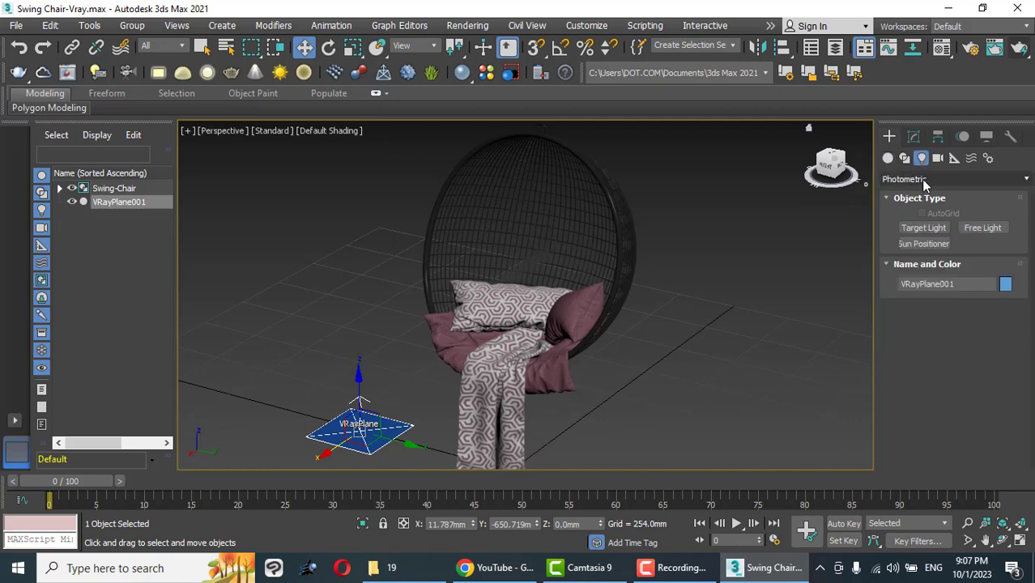
pyautogui.click(923, 179)
pyautogui.click(921, 222)
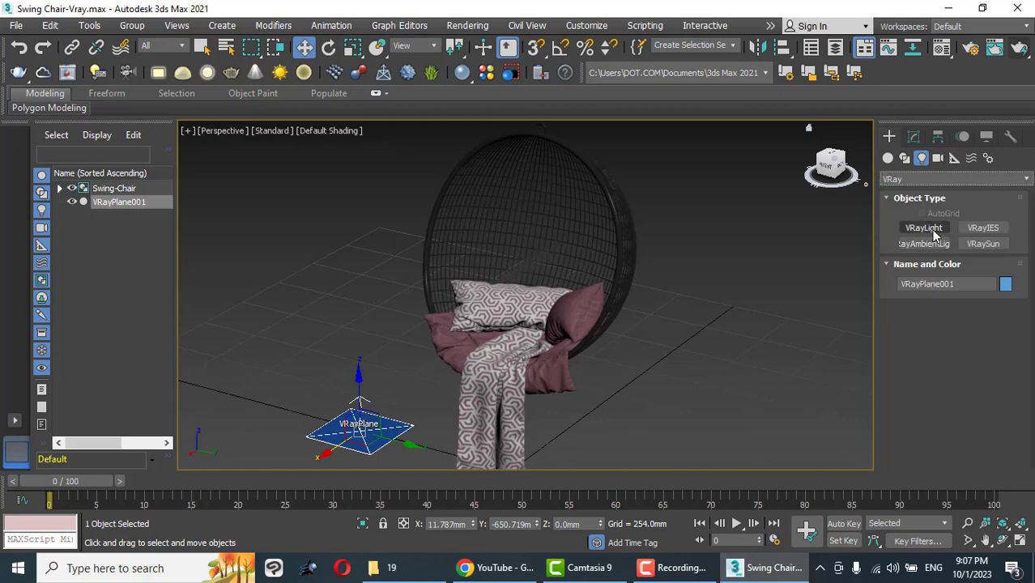
pyautogui.click(931, 229)
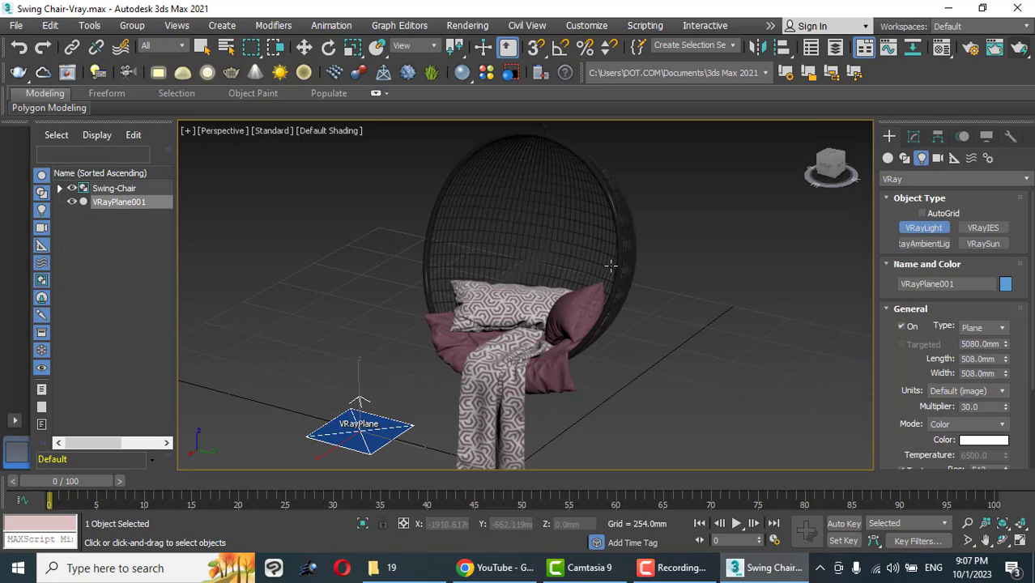
pyautogui.click(983, 327)
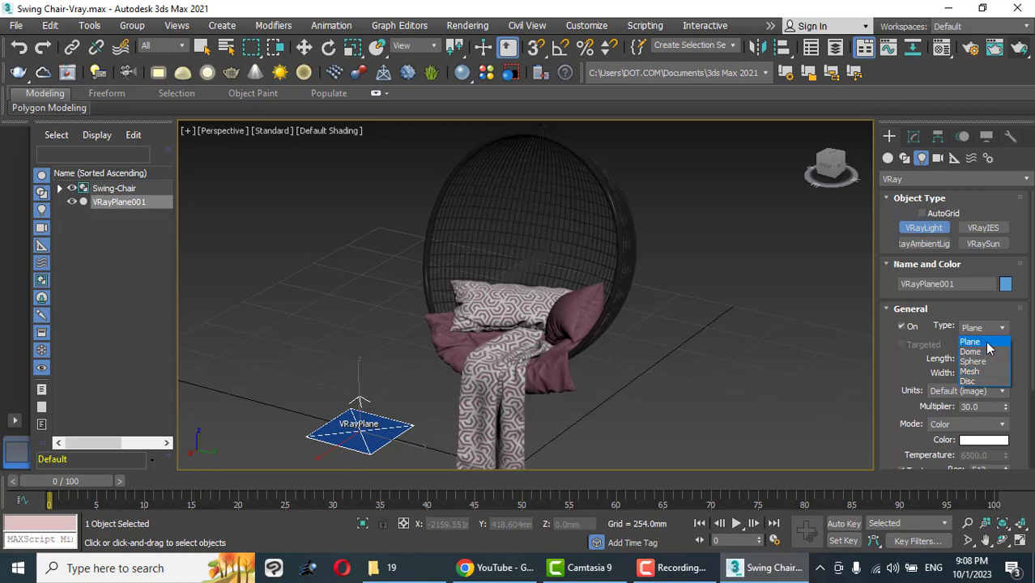
pyautogui.click(987, 345)
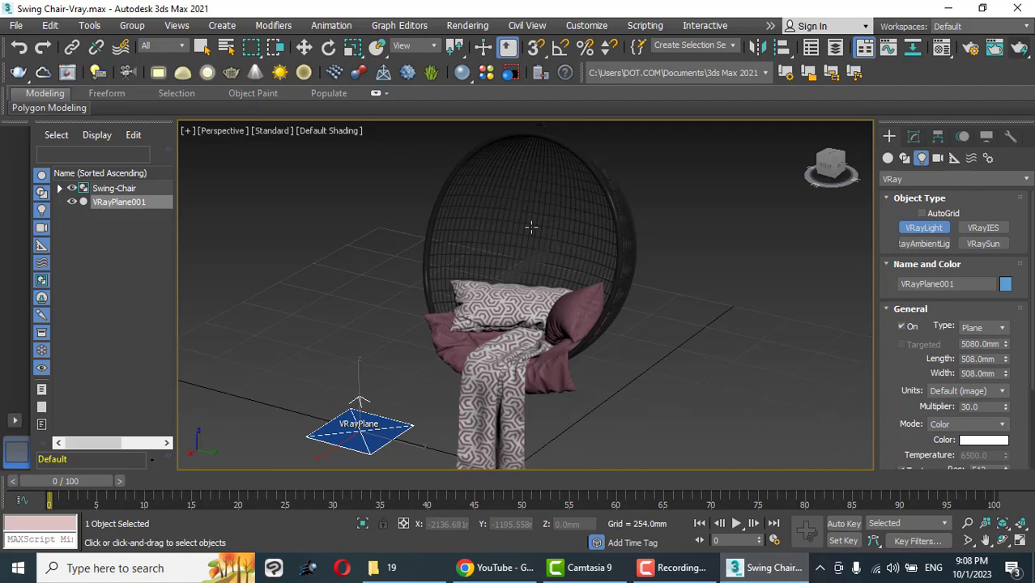
pyautogui.press('t')
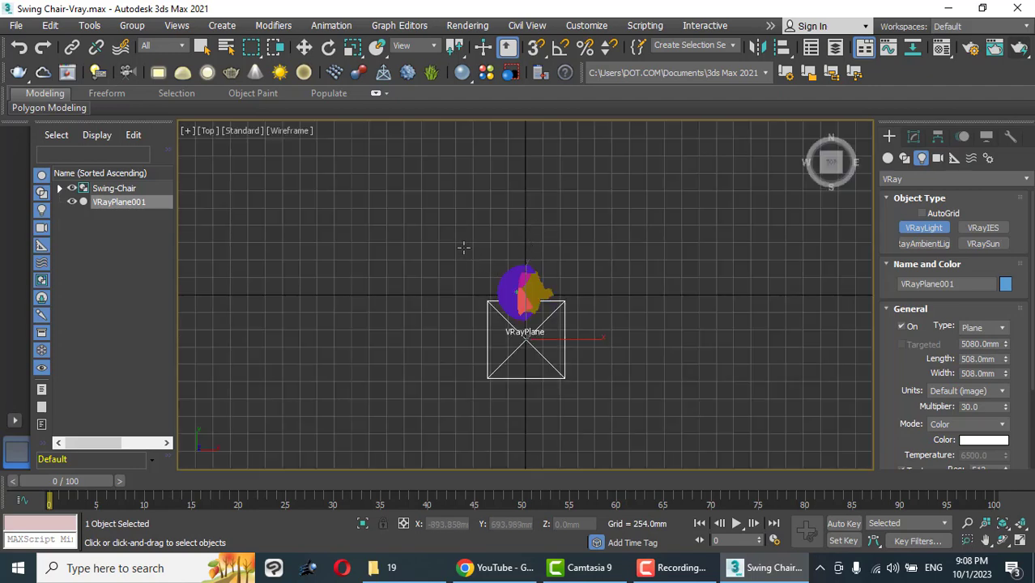
pyautogui.moveTo(461, 224); pyautogui.dragTo(608, 375)
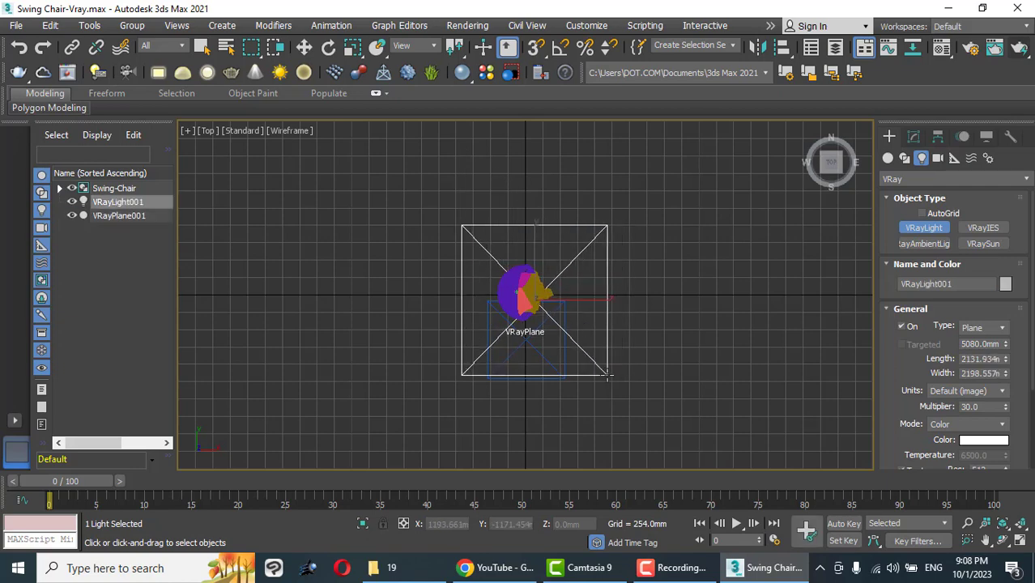
# Raise the plane light above the chair in the Front view to about Z 1735 mm.
pyautogui.press('w')
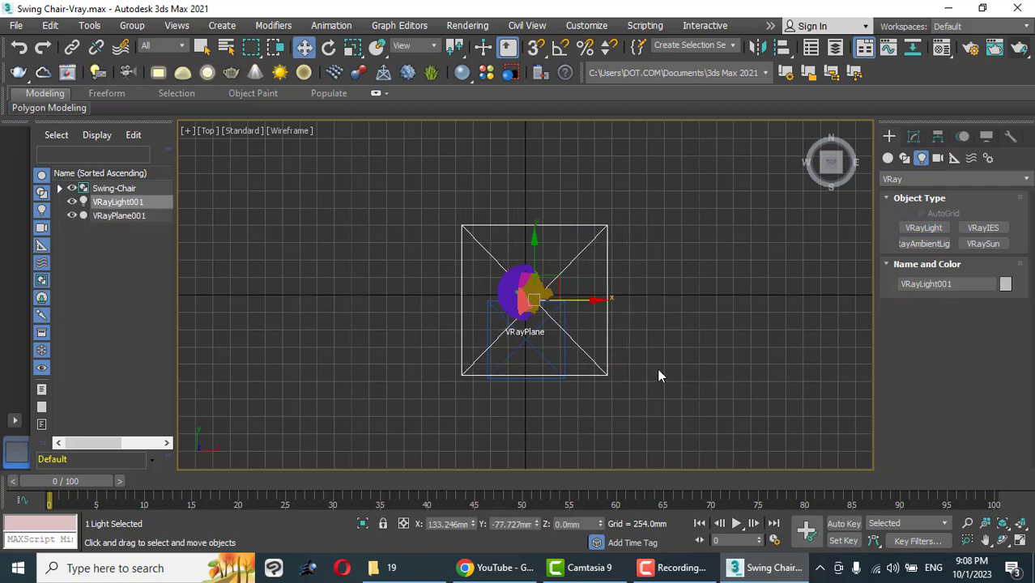
pyautogui.press('super')
pyautogui.click(647, 259)
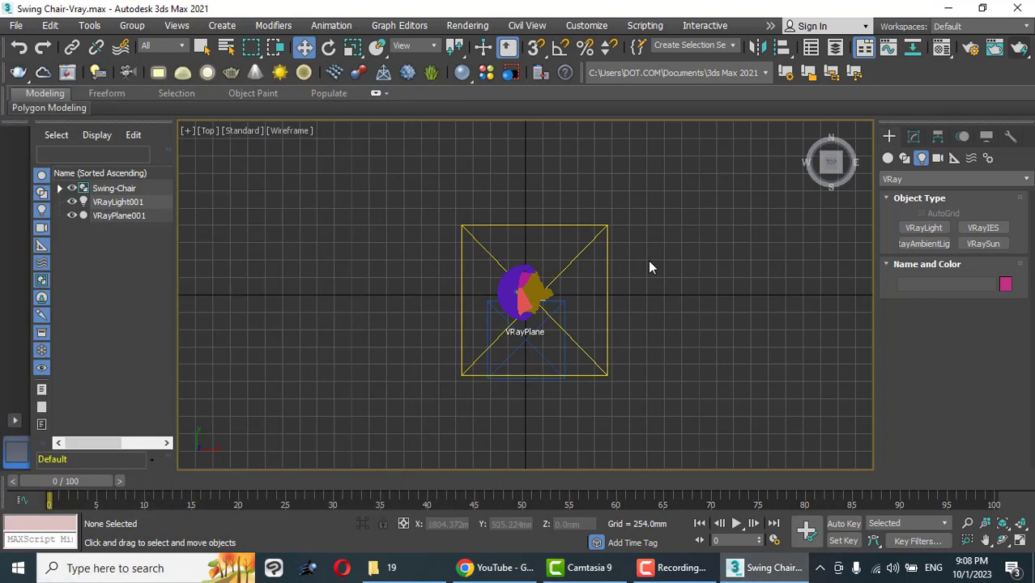
pyautogui.press('f')
pyautogui.scroll(-4, 518, 290)
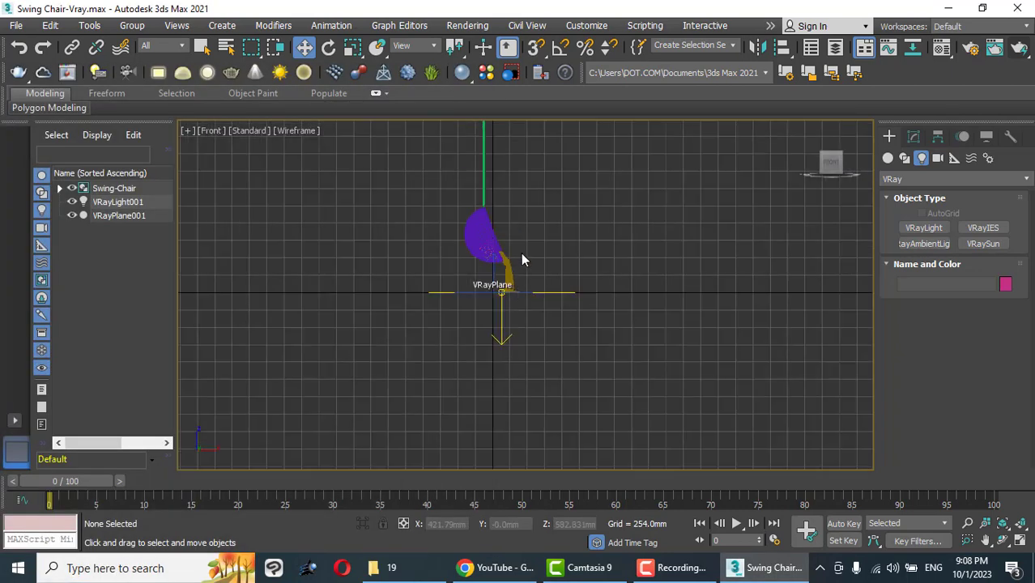
pyautogui.moveTo(523, 387); pyautogui.dragTo(523, 481, button='middle')
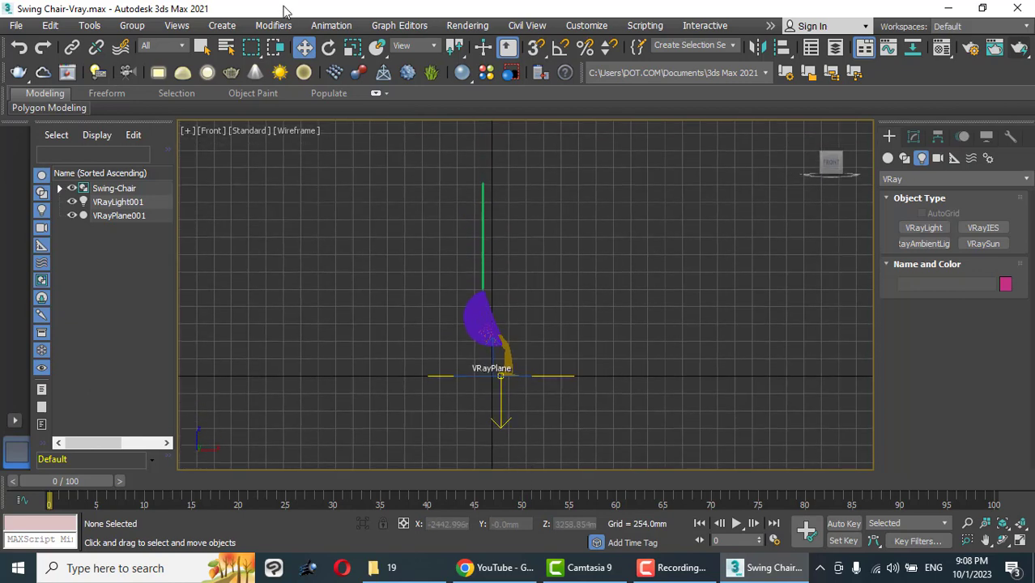
pyautogui.click(117, 202)
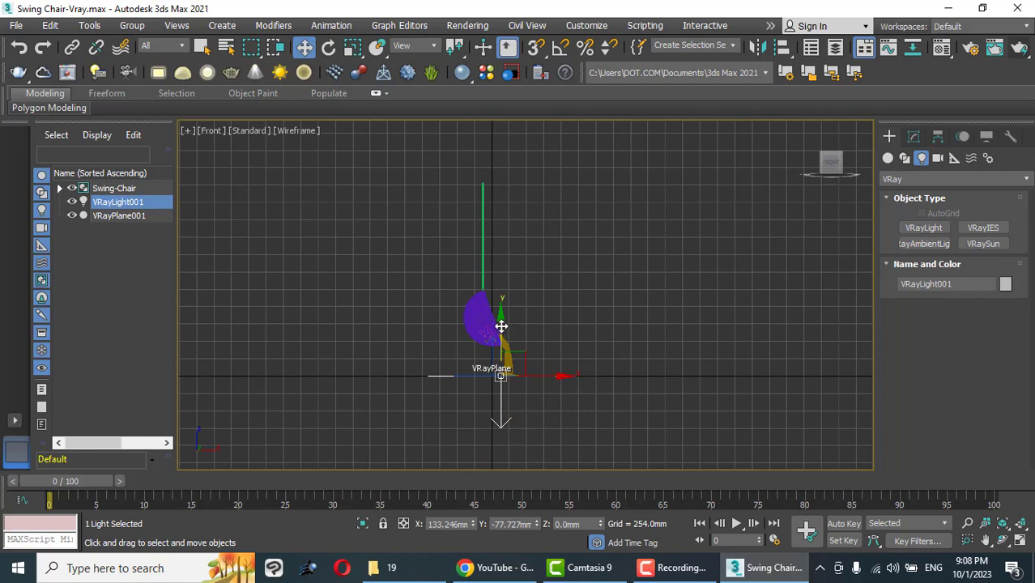
pyautogui.moveTo(498, 325); pyautogui.dragTo(496, 208)
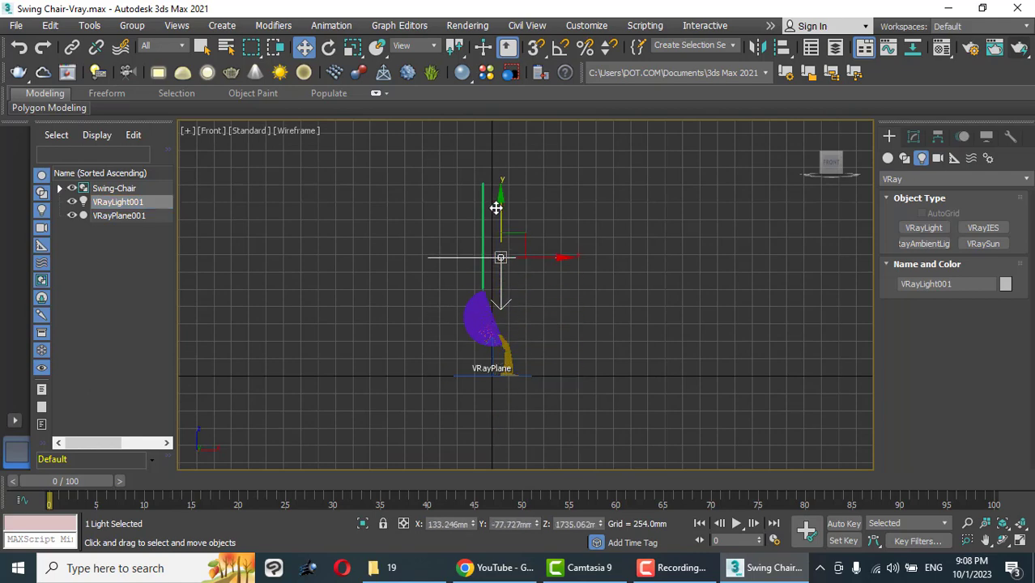
# Frame the chair, floor plane and light in the Perspective view and render it, minimizing the V-Ray messages window.
pyautogui.press('p')
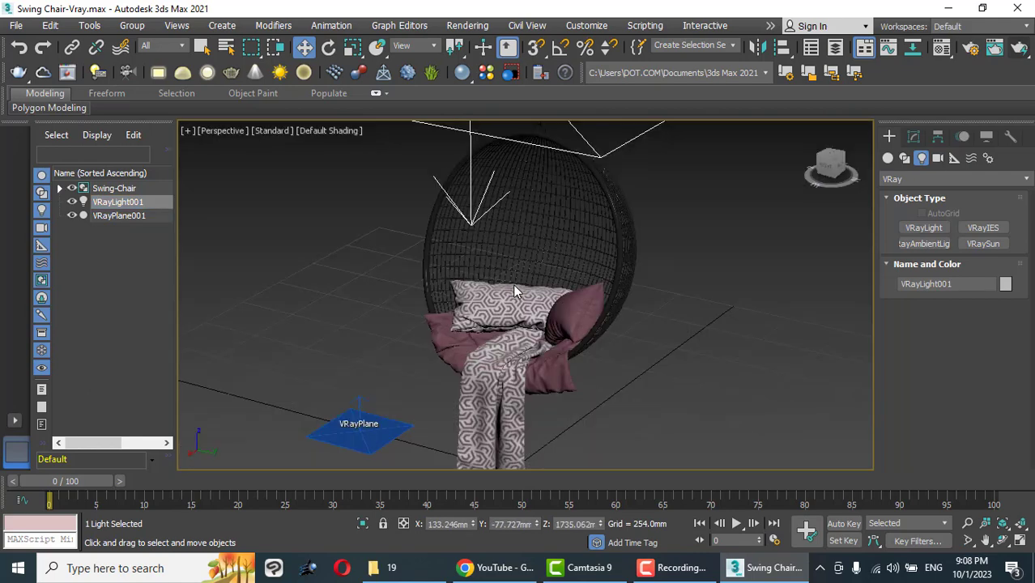
pyautogui.moveTo(512, 342)
pyautogui.mouseDown(button='middle')
pyautogui.moveTo(507, 368)
pyautogui.moveTo(508, 359)
pyautogui.mouseUp(button='middle')
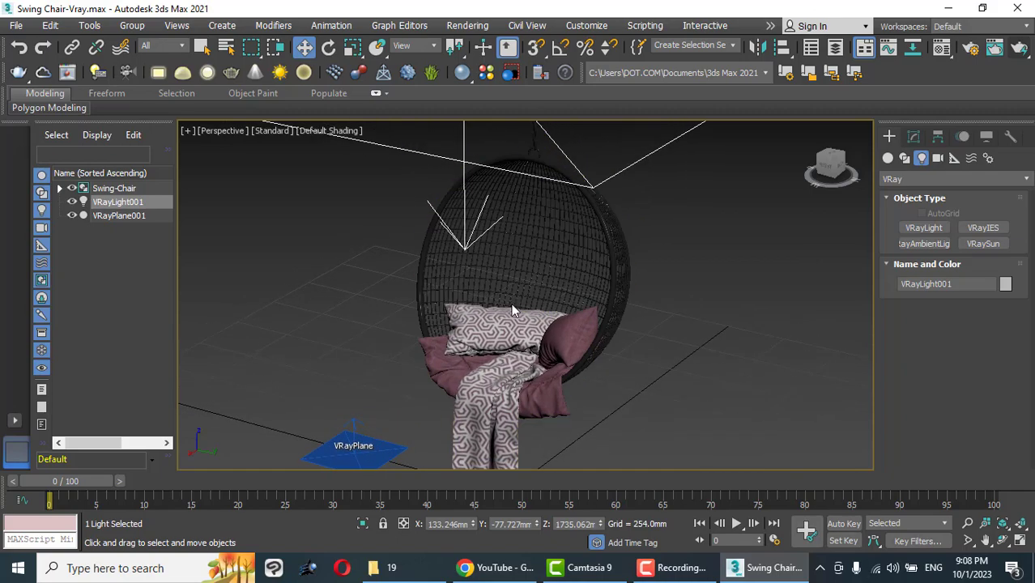
pyautogui.scroll(-3, 514, 310)
pyautogui.scroll(1, 514, 309)
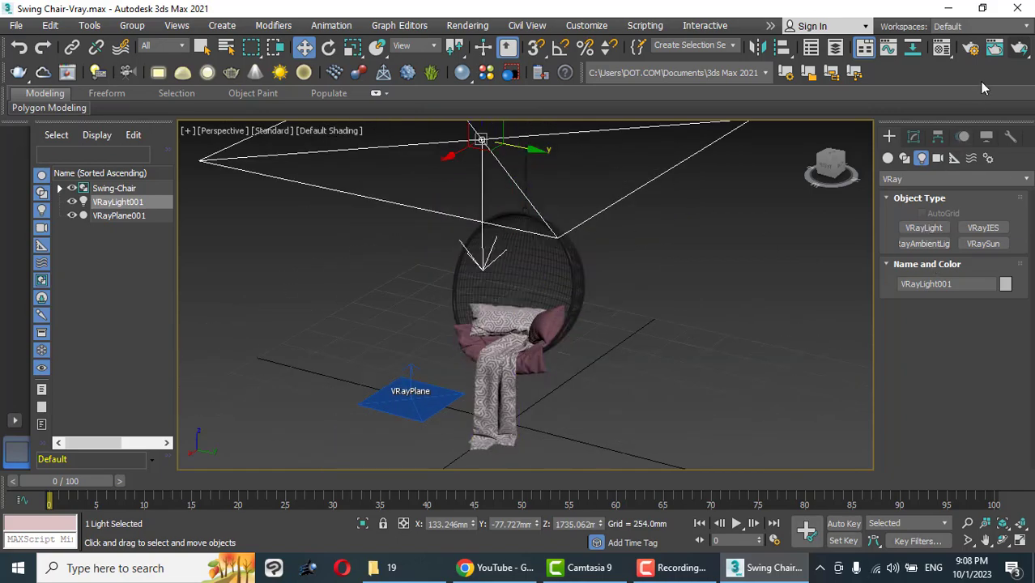
pyautogui.click(1019, 49)
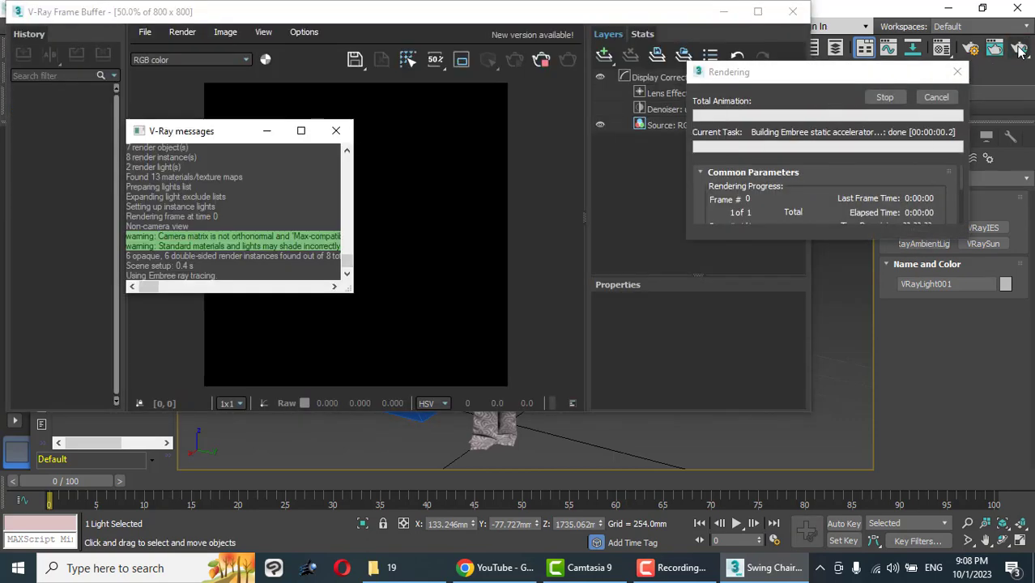
pyautogui.click(267, 130)
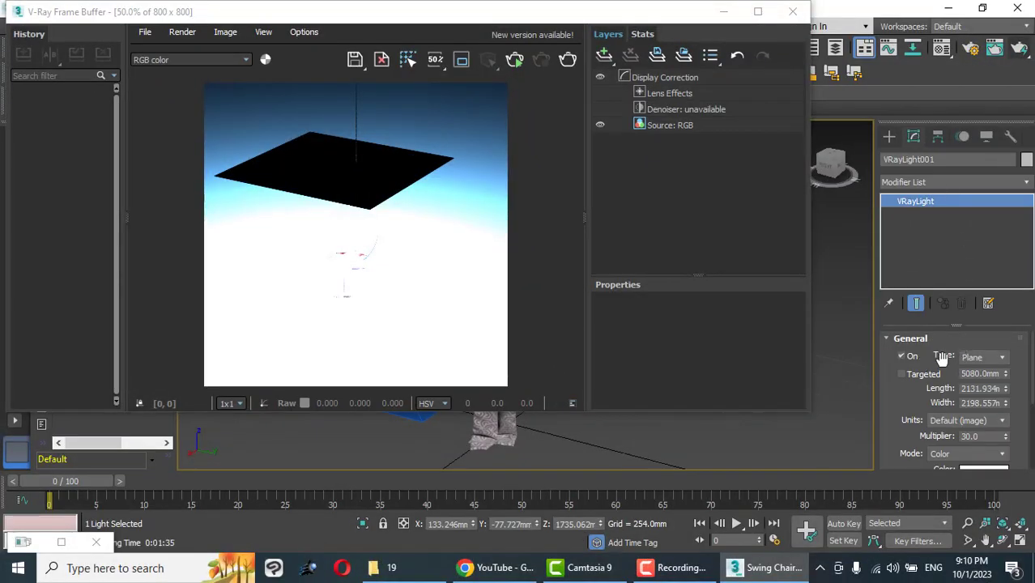
# Make the overhead plane light invisible in its Options settings.
pyautogui.moveTo(936, 353); pyautogui.dragTo(950, 198)
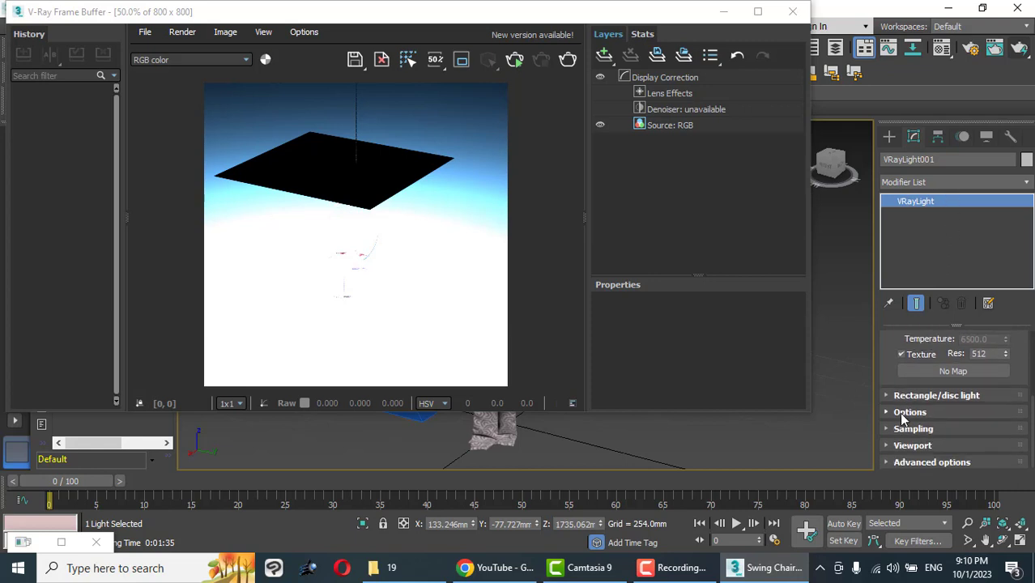
pyautogui.click(888, 413)
pyautogui.click(913, 386)
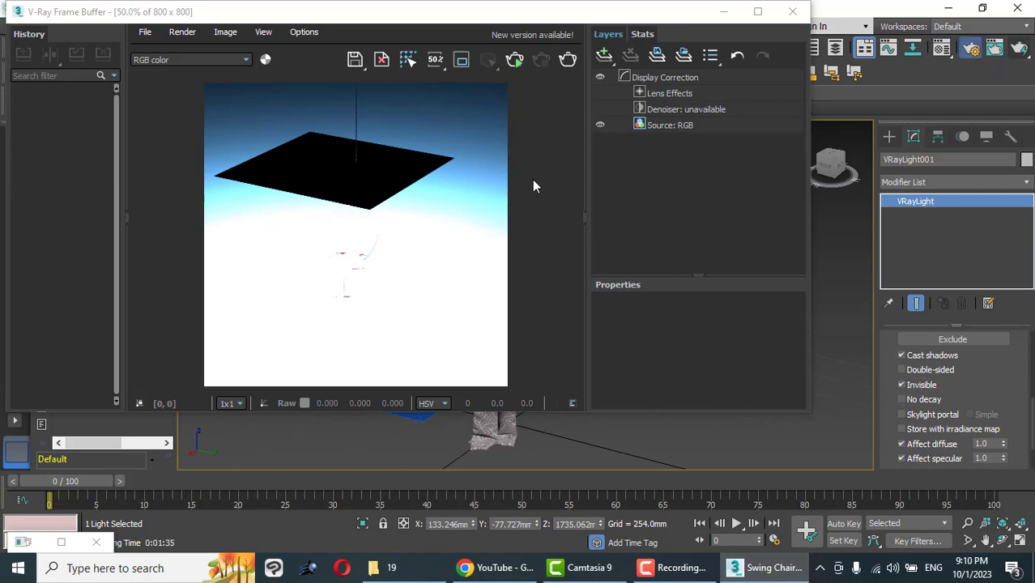
# Set the render output size to 640x480, render the Perspective view and close Render Setup.
pyautogui.press('F10')
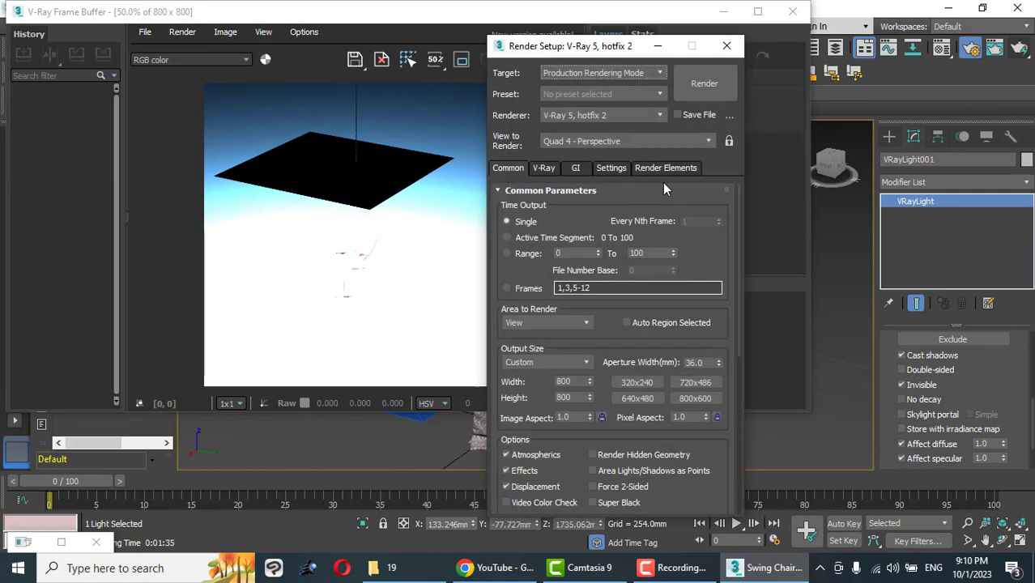
pyautogui.click(638, 382)
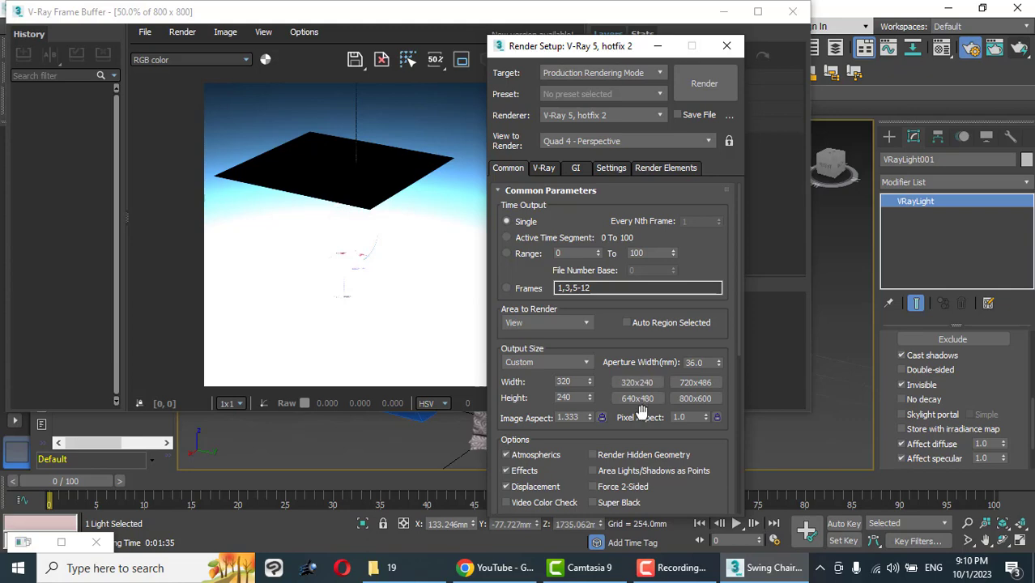
pyautogui.click(640, 399)
pyautogui.click(701, 92)
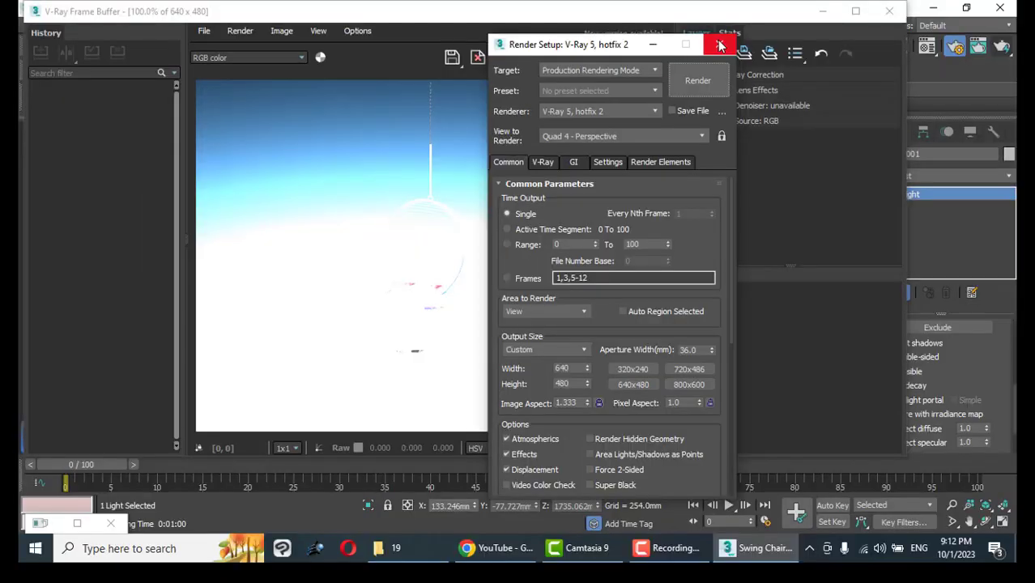
pyautogui.click(719, 46)
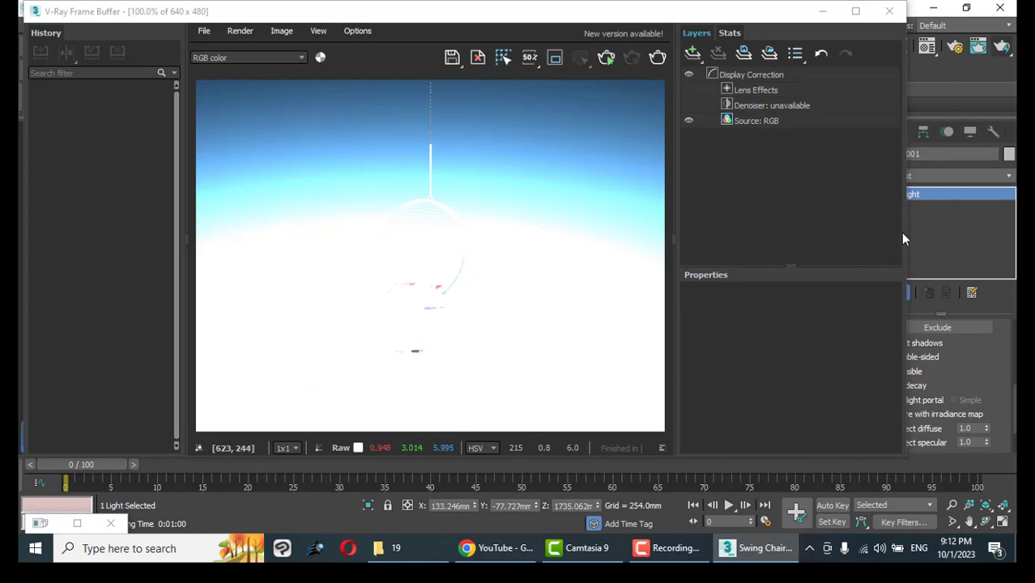
# Shrink and reposition the V-Ray Frame Buffer so VRayLight001's parameters and the object list stay accessible, and start an interactive render.
pyautogui.moveTo(907, 227); pyautogui.dragTo(709, 240)
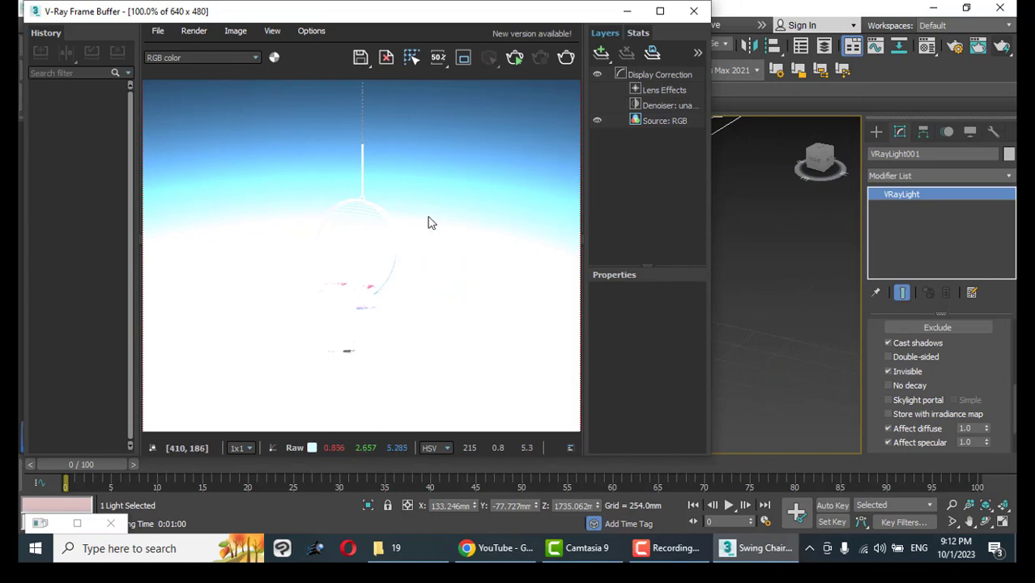
pyautogui.moveTo(434, 17); pyautogui.dragTo(526, 25)
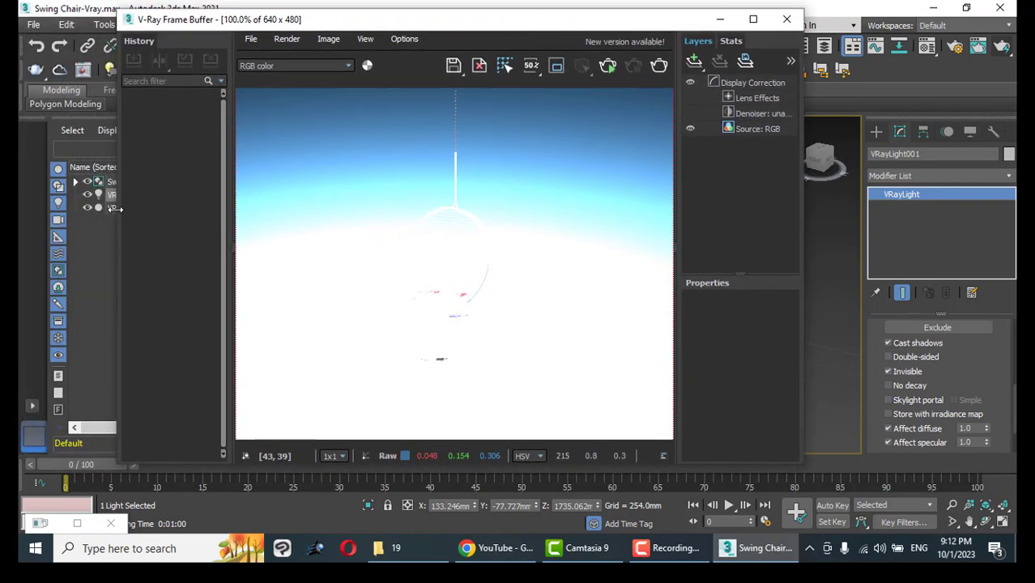
pyautogui.moveTo(118, 204); pyautogui.dragTo(189, 220)
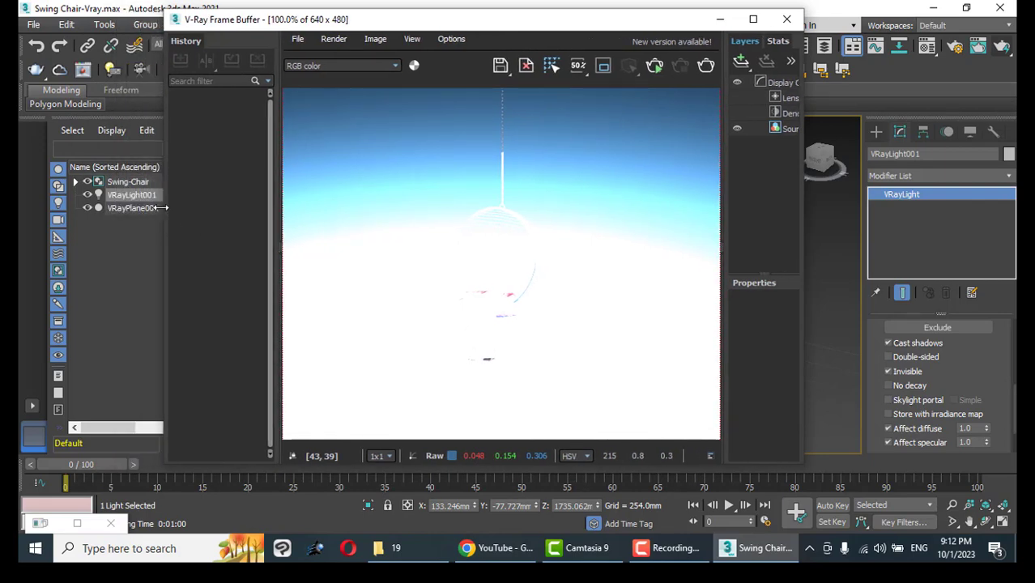
pyautogui.click(131, 195)
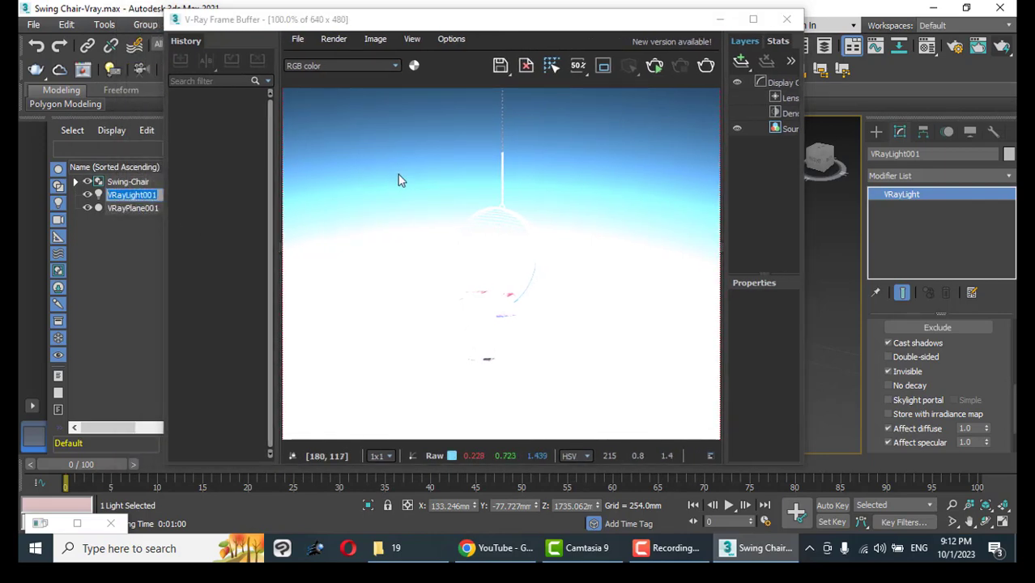
pyautogui.click(655, 68)
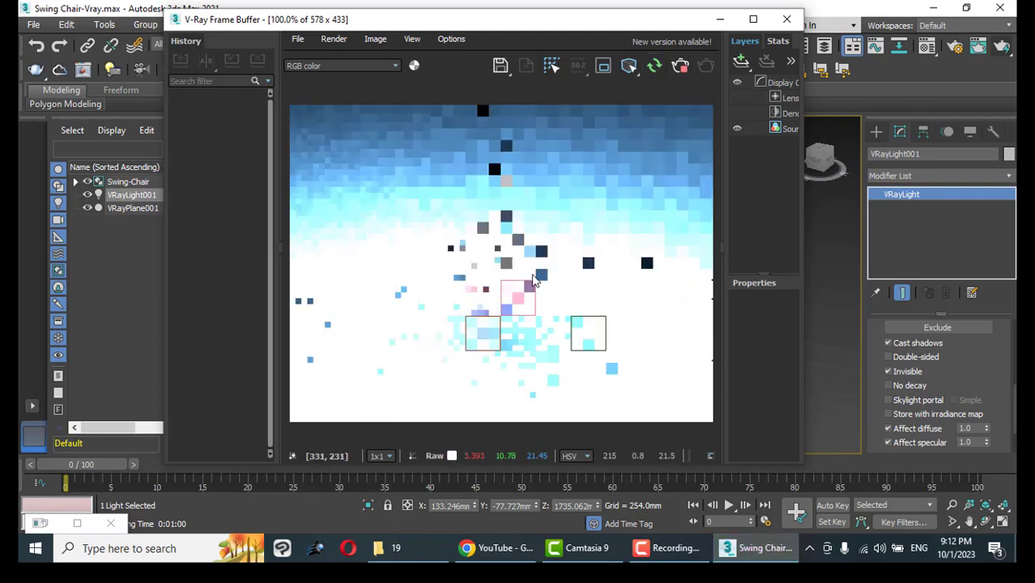
# Lower the plane light's multiplier to 15 and further to 10 while the interactive render runs.
pyautogui.click(902, 196)
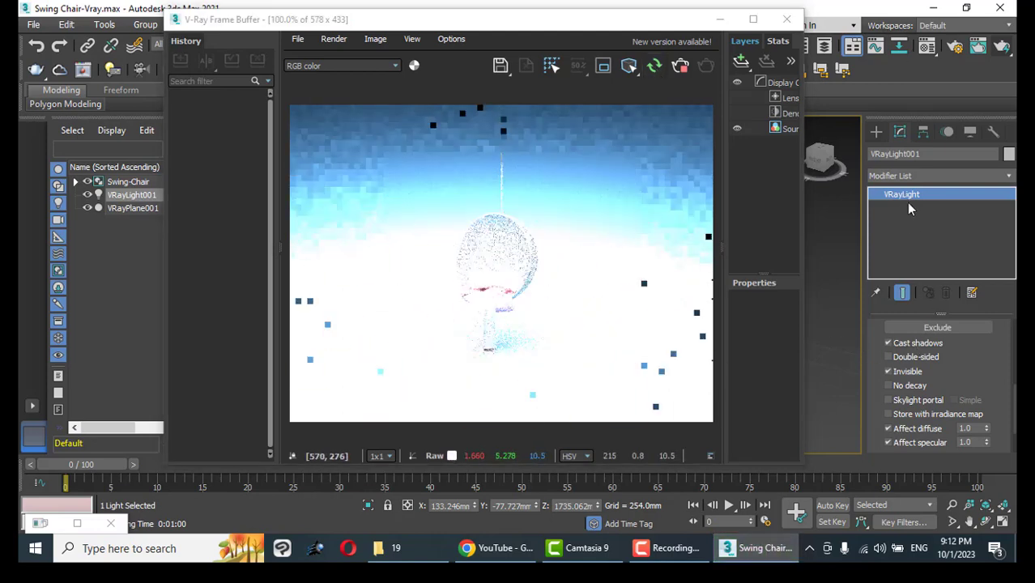
pyautogui.scroll(5, 977, 369)
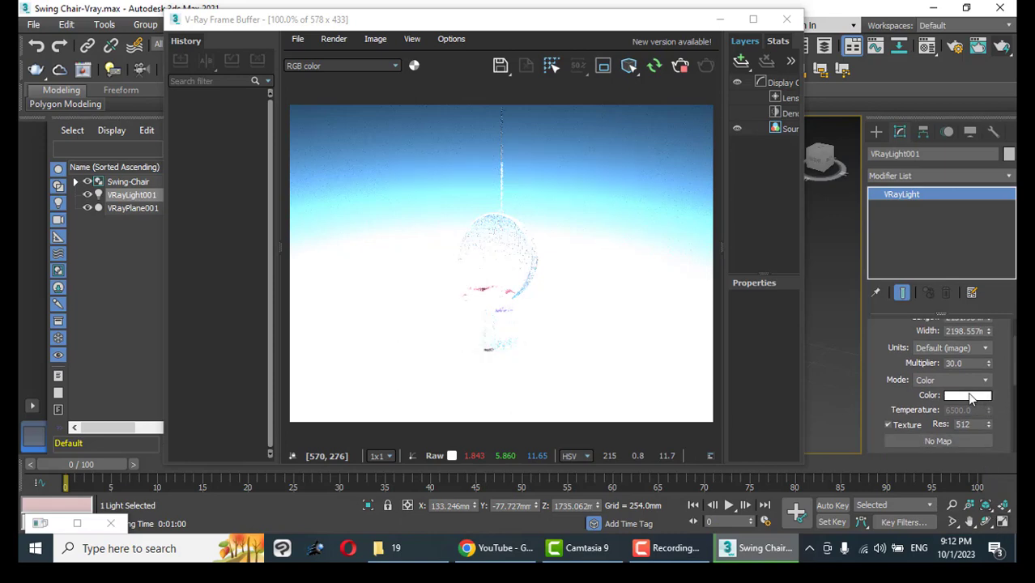
pyautogui.doubleClick(964, 363)
pyautogui.write('15')
pyautogui.press('Return')
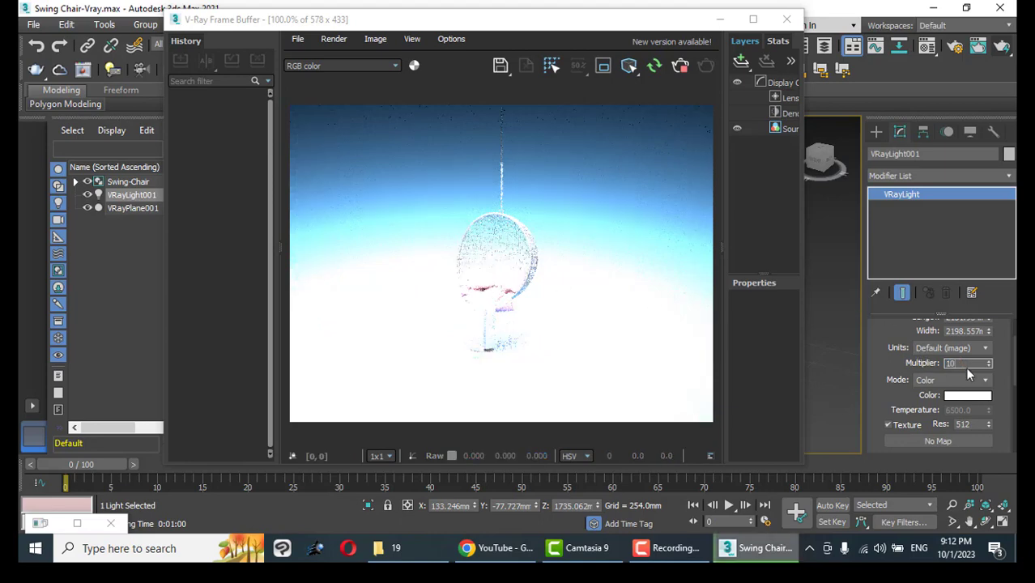
pyautogui.press('Return')
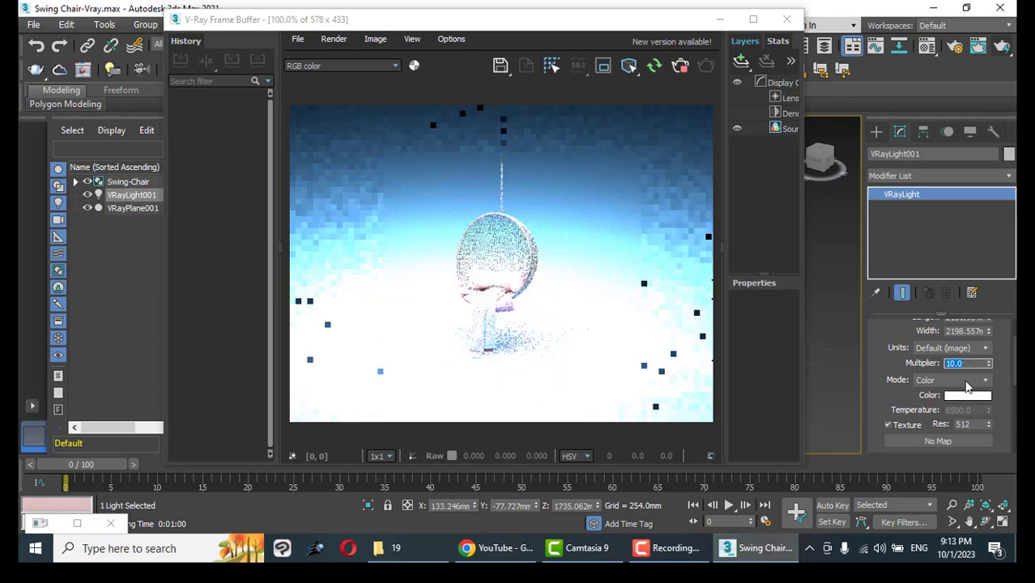
# Switch the plane light's mode to Temperature, lower the temperature to 2239.25 and check the chair close up in the render.
pyautogui.click(963, 381)
pyautogui.click(960, 402)
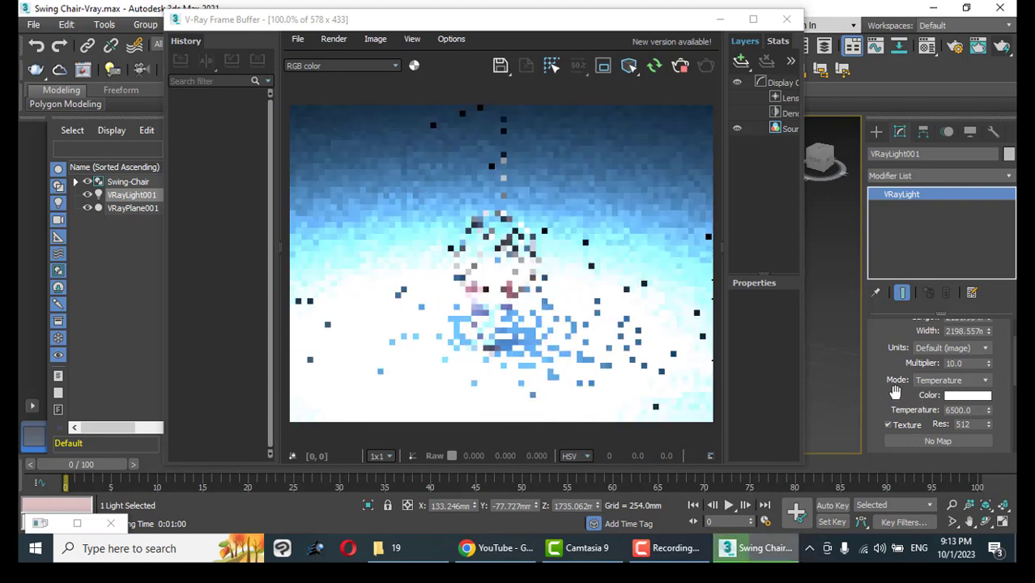
pyautogui.moveTo(896, 392); pyautogui.dragTo(895, 345)
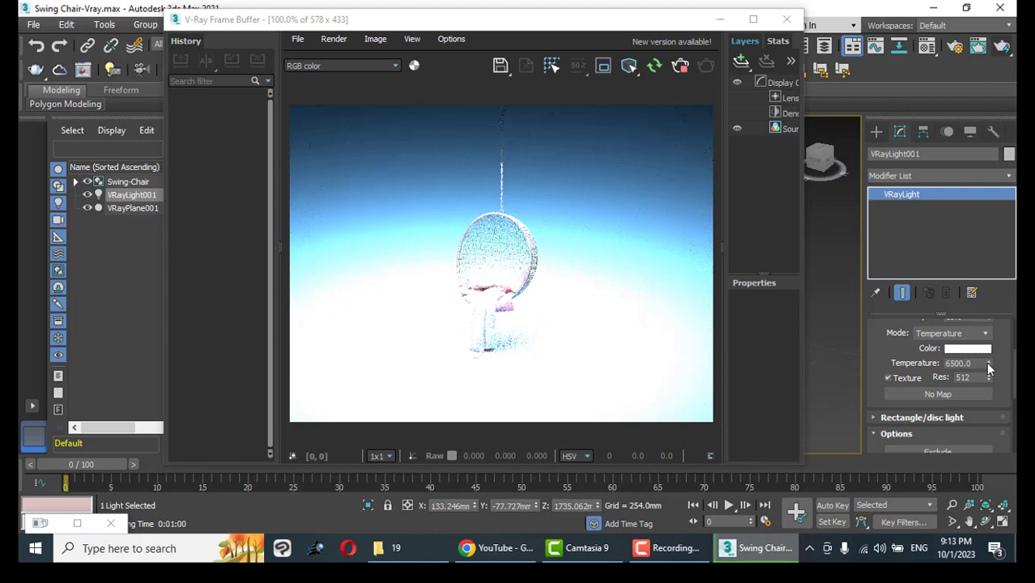
pyautogui.moveTo(989, 369); pyautogui.dragTo(990, 397)
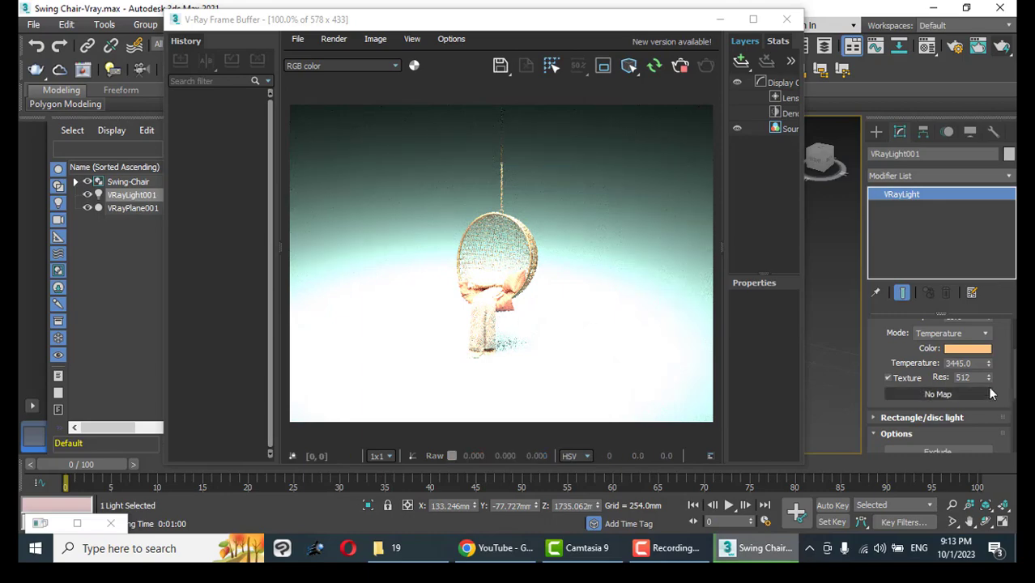
pyautogui.moveTo(989, 366); pyautogui.dragTo(990, 392)
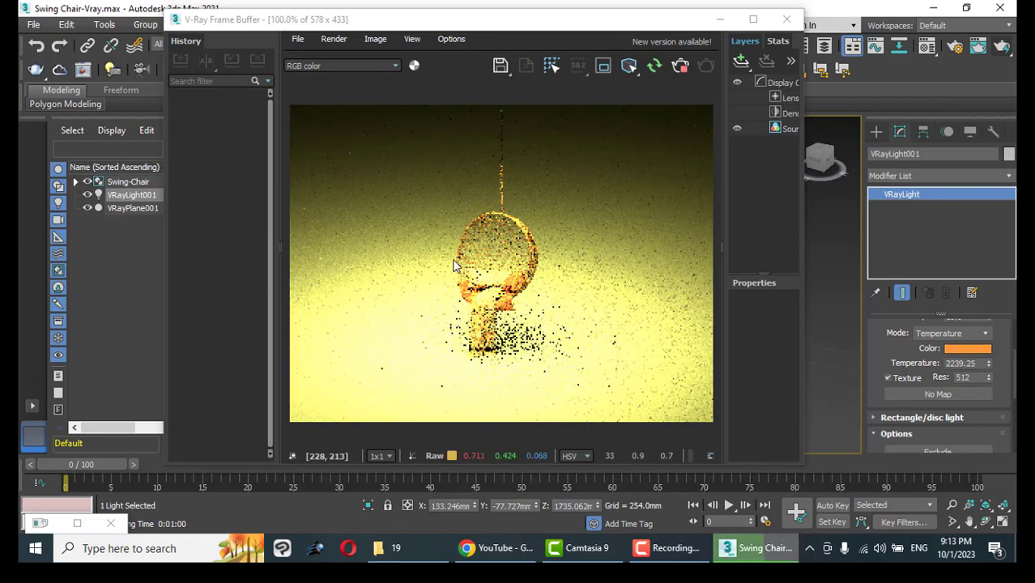
pyautogui.scroll(2, 492, 249)
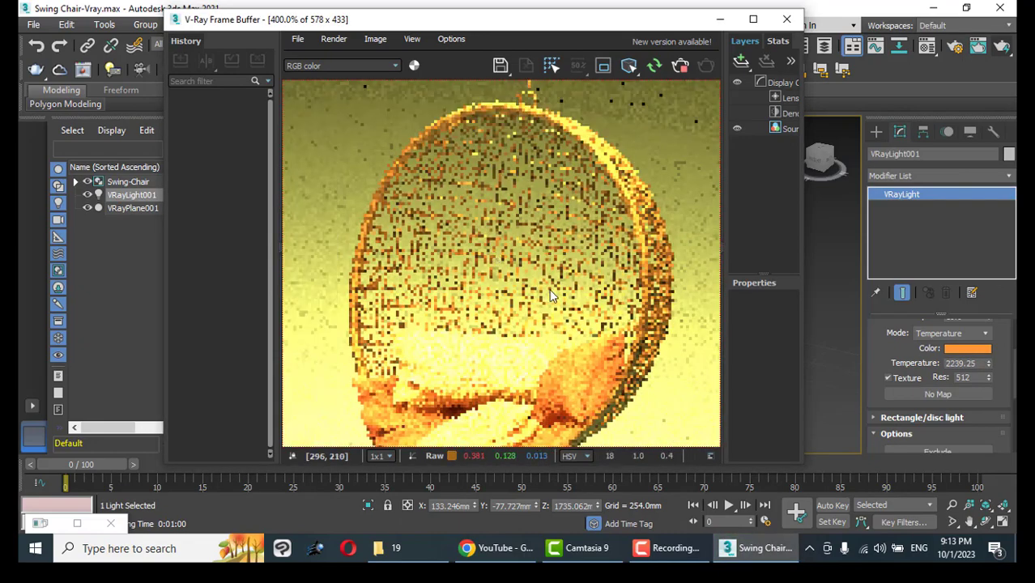
pyautogui.scroll(-1, 549, 296)
pyautogui.scroll(-1, 550, 296)
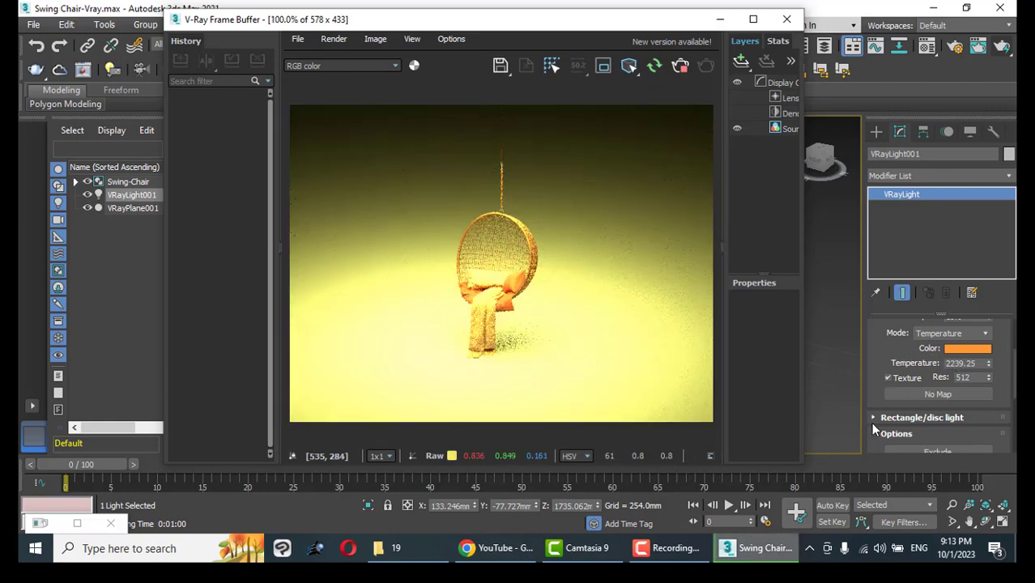
# Toggle the plane light's Invisible option off and back on to compare the interactive render.
pyautogui.scroll(-4, 883, 350)
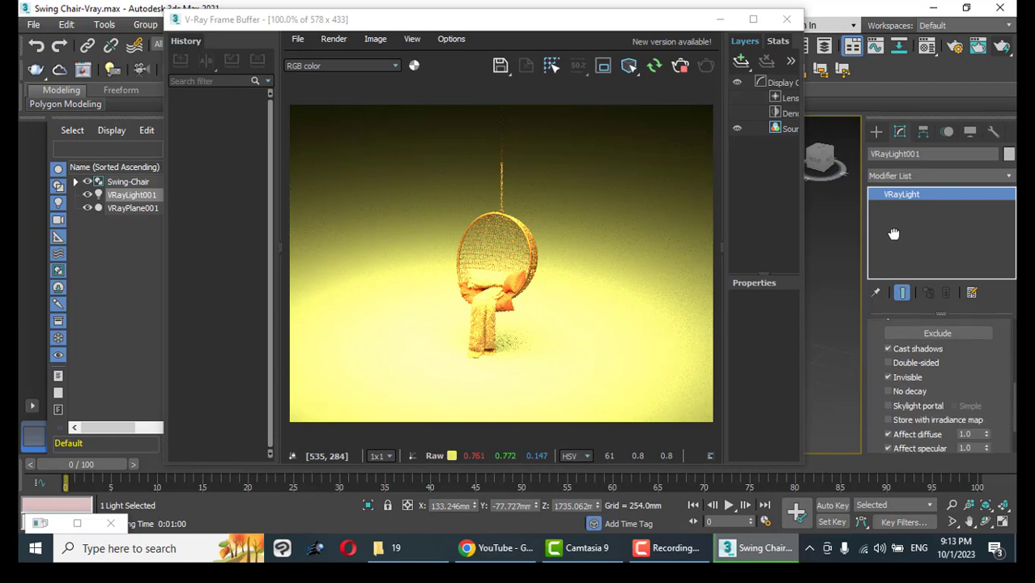
pyautogui.click(888, 377)
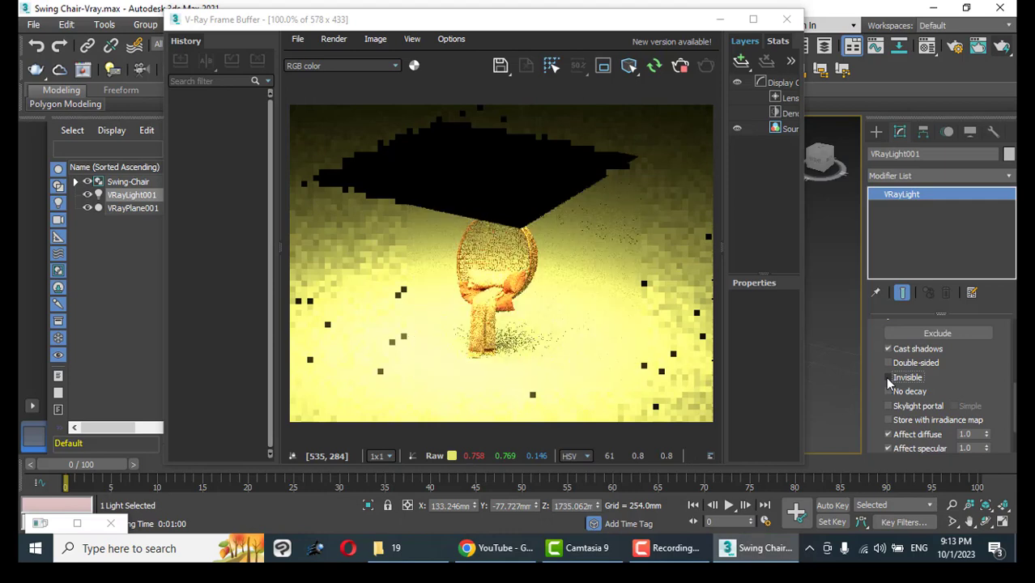
pyautogui.click(887, 378)
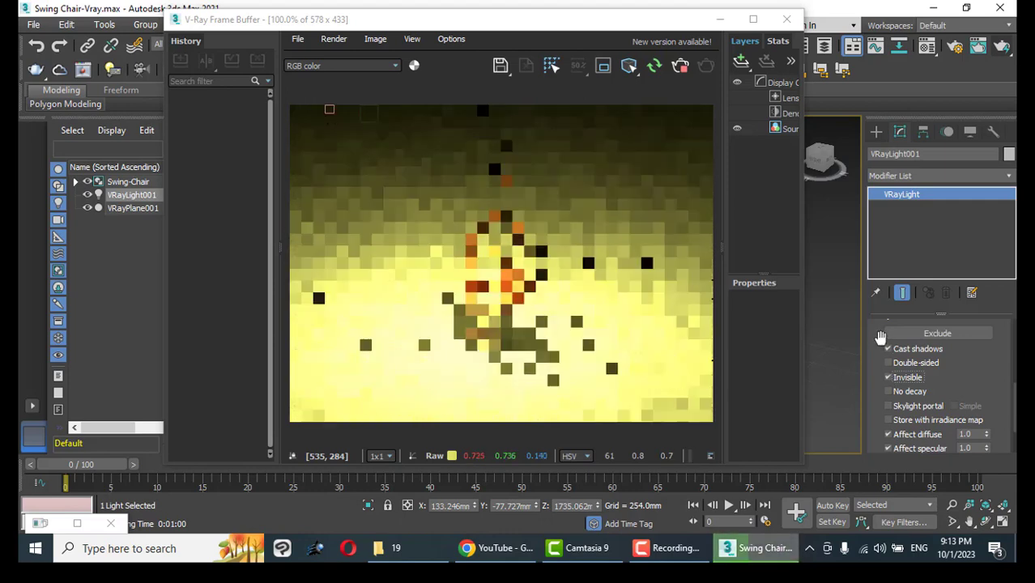
# Set the plane light's color temperature to 3000.
pyautogui.scroll(5, 880, 336)
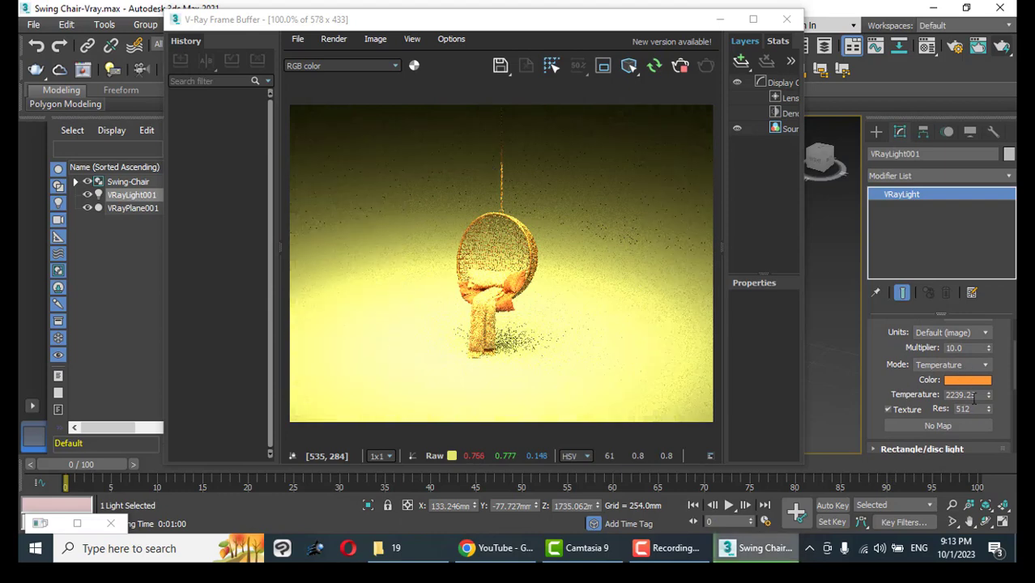
pyautogui.click(975, 396)
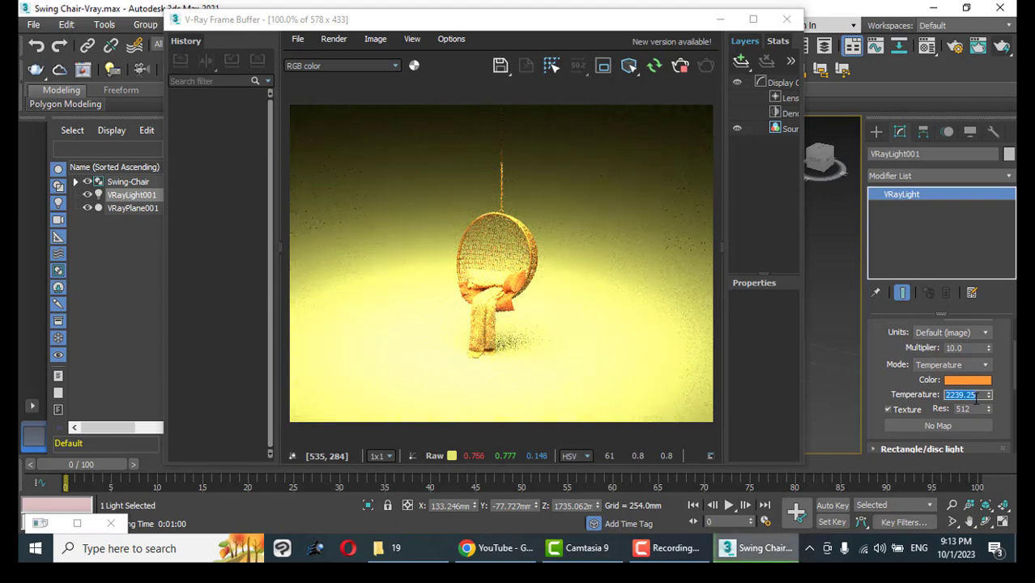
pyautogui.write('3000')
pyautogui.press('Return')
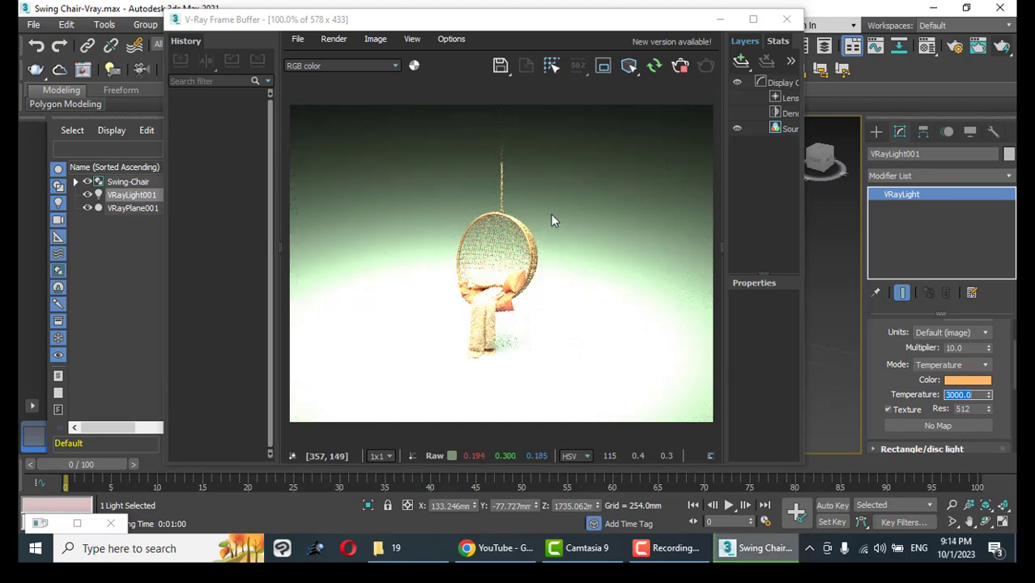
# Examine the chair's woven back, rim and cushions close up in the interactive render.
pyautogui.scroll(4, 525, 243)
pyautogui.scroll(-2, 527, 249)
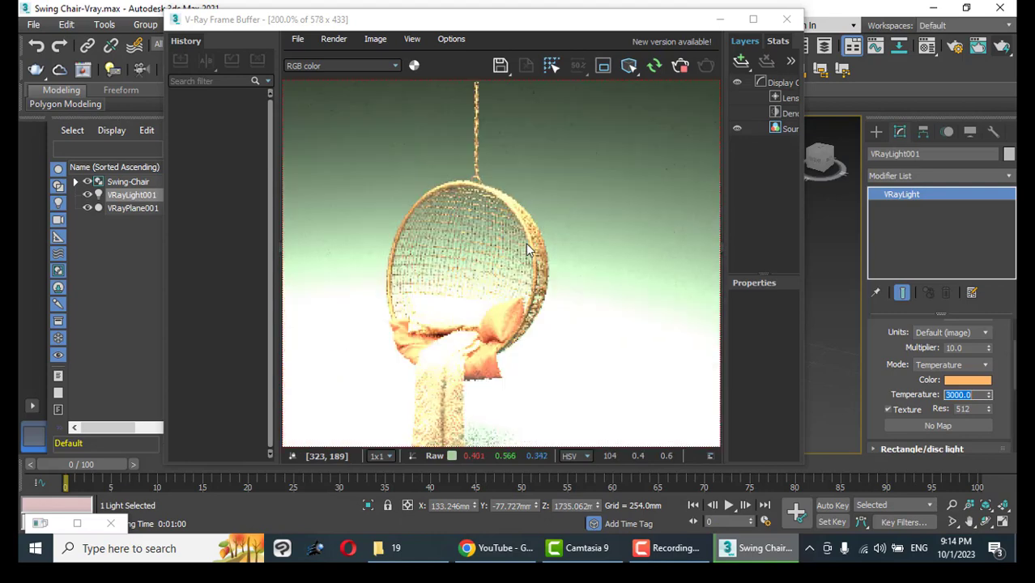
pyautogui.click(492, 223)
pyautogui.scroll(4, 496, 259)
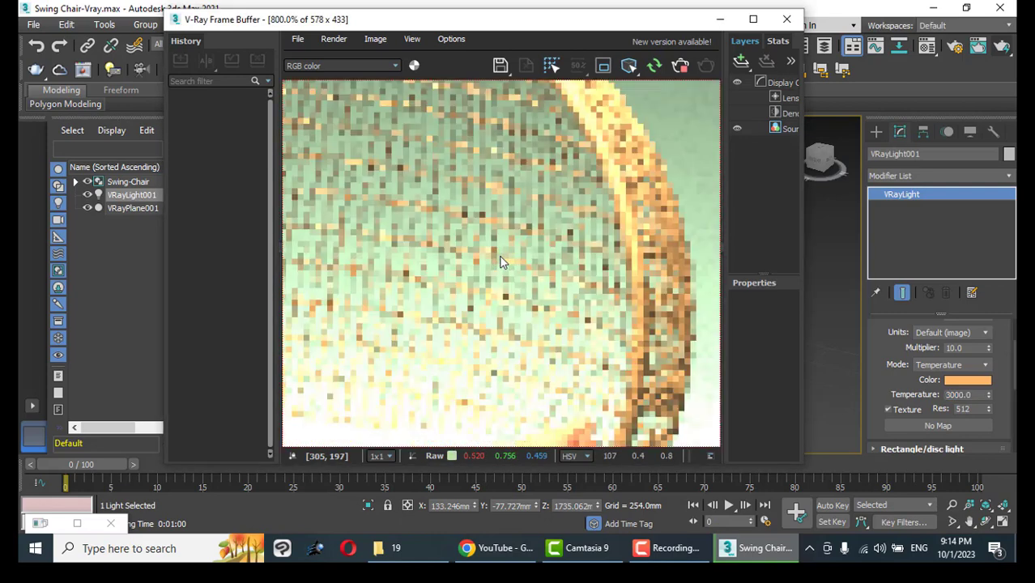
pyautogui.scroll(-4, 500, 261)
pyautogui.scroll(1, 394, 189)
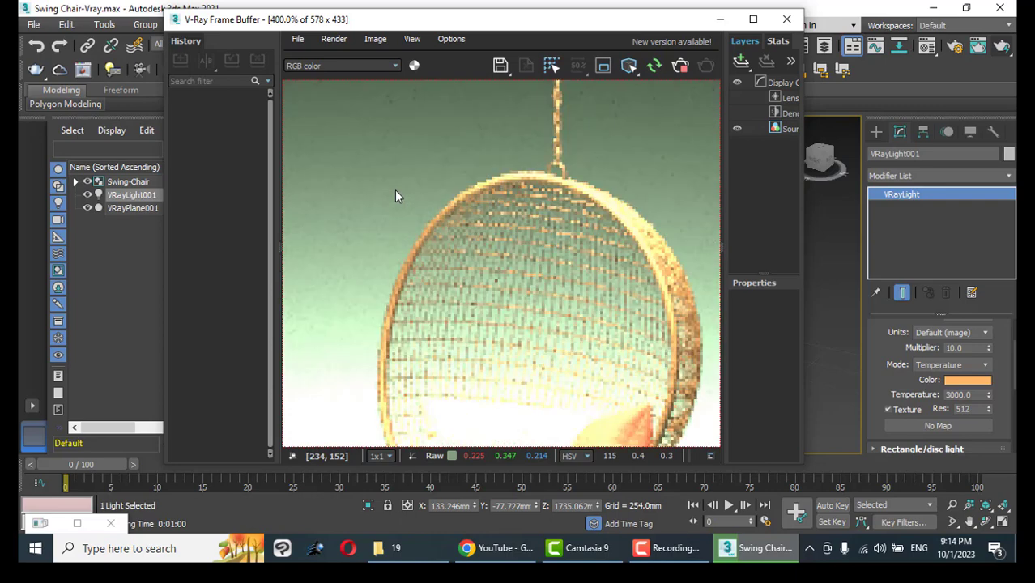
pyautogui.scroll(1, 537, 256)
pyautogui.scroll(-2, 537, 255)
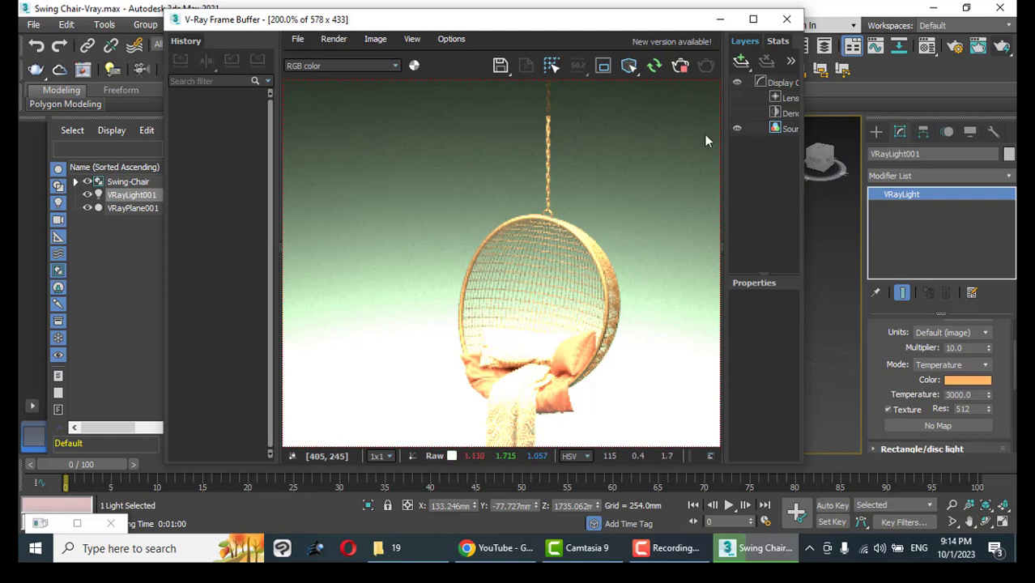
# Stop the interactive render, dismiss the Substance Compatibility dialog and show the whole rendered image.
pyautogui.click(680, 66)
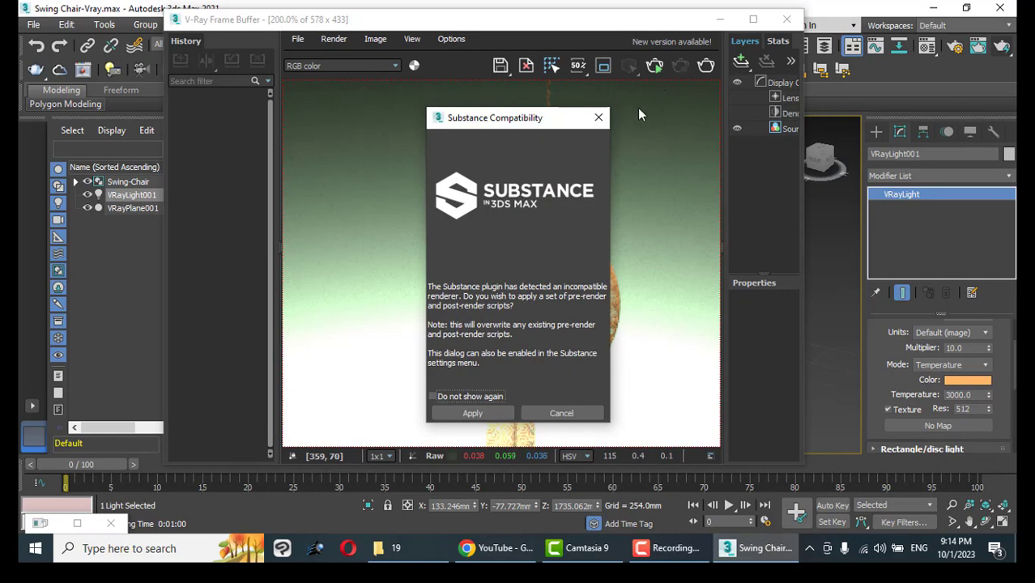
pyautogui.click(598, 119)
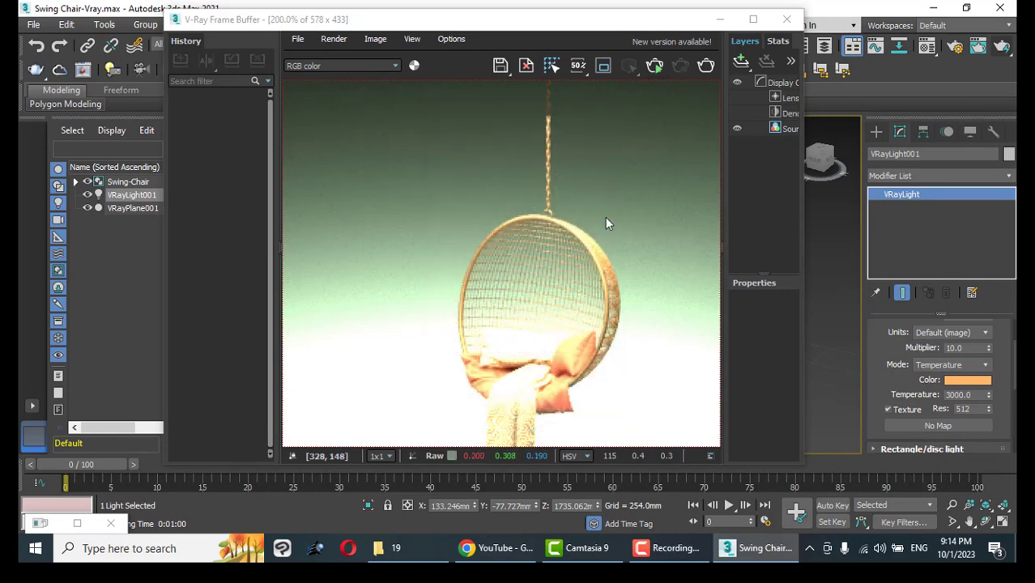
pyautogui.click(526, 261)
pyautogui.scroll(-1, 541, 215)
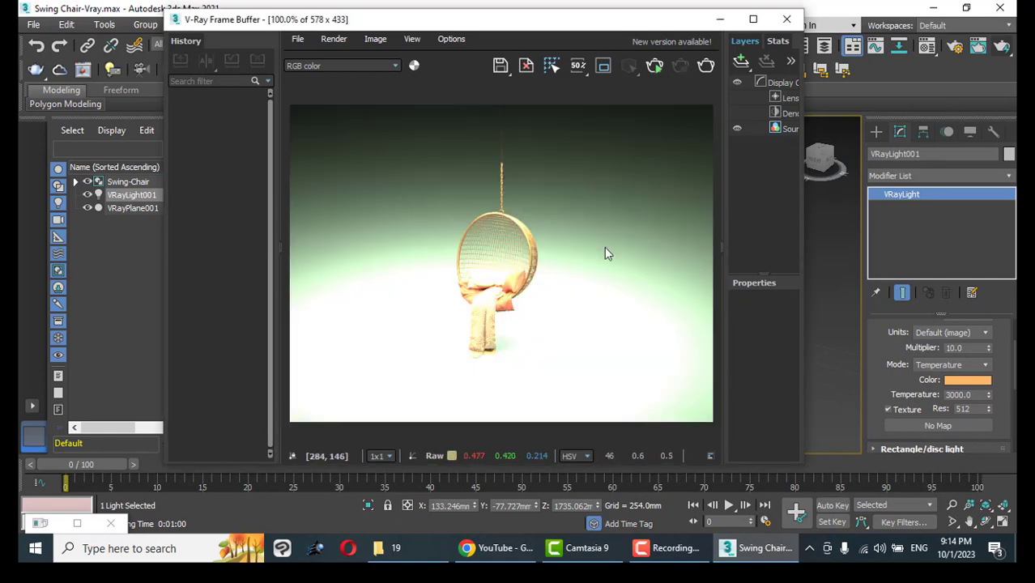
# Switch the plane light's mode back to Color and set its multiplier to 20.
pyautogui.click(951, 366)
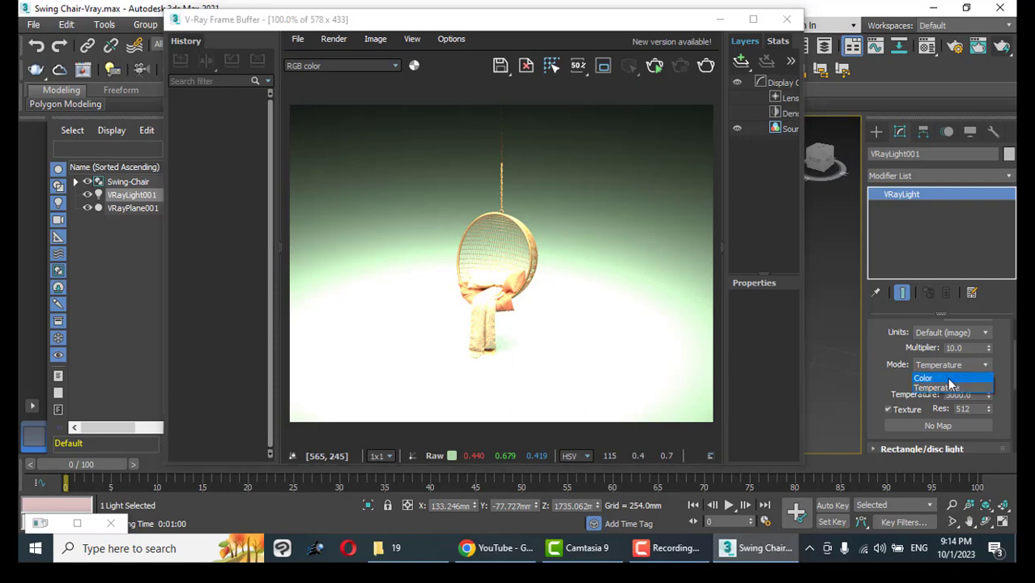
pyautogui.click(949, 378)
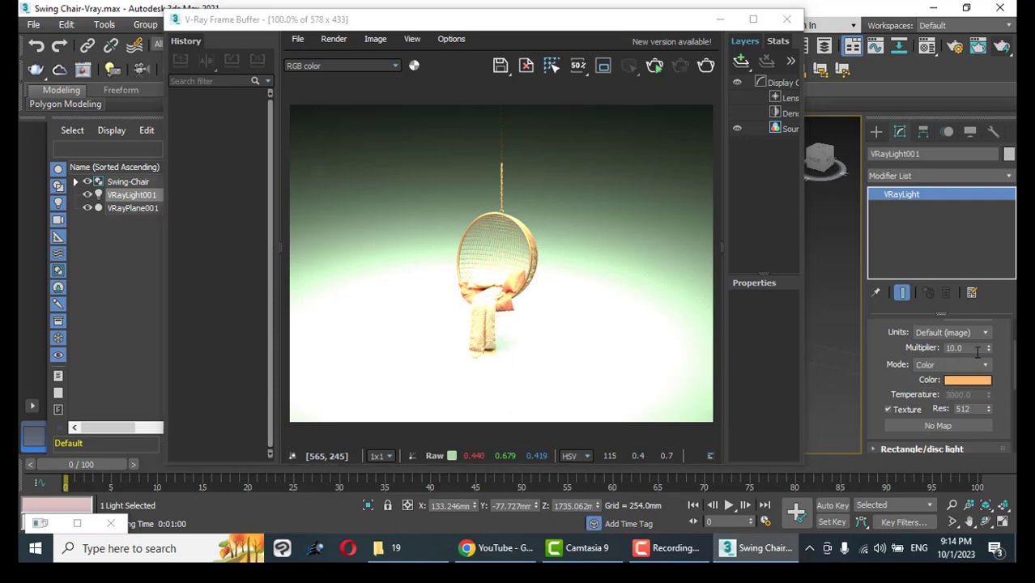
pyautogui.doubleClick(975, 349)
pyautogui.write('20')
pyautogui.press('Return')
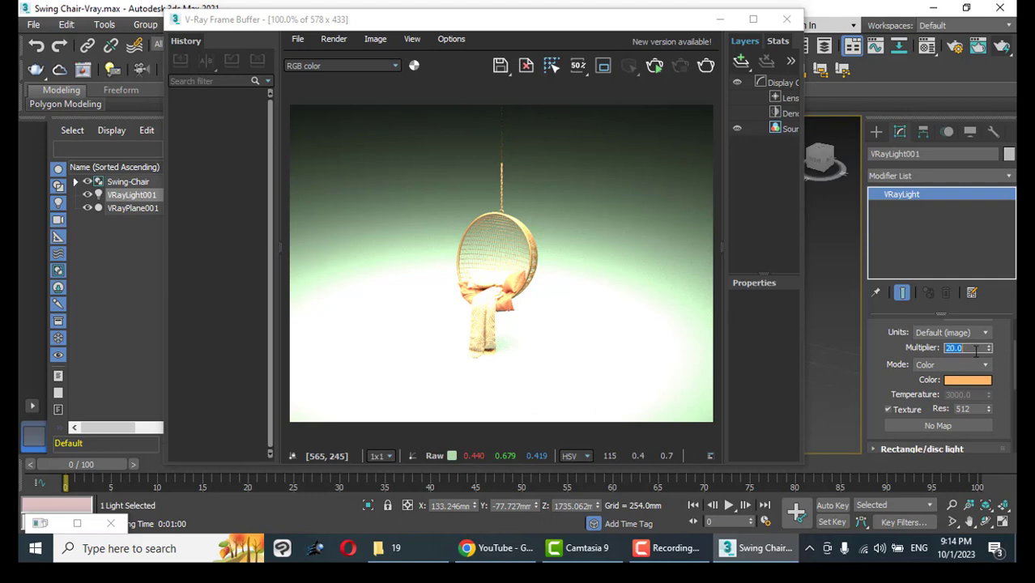